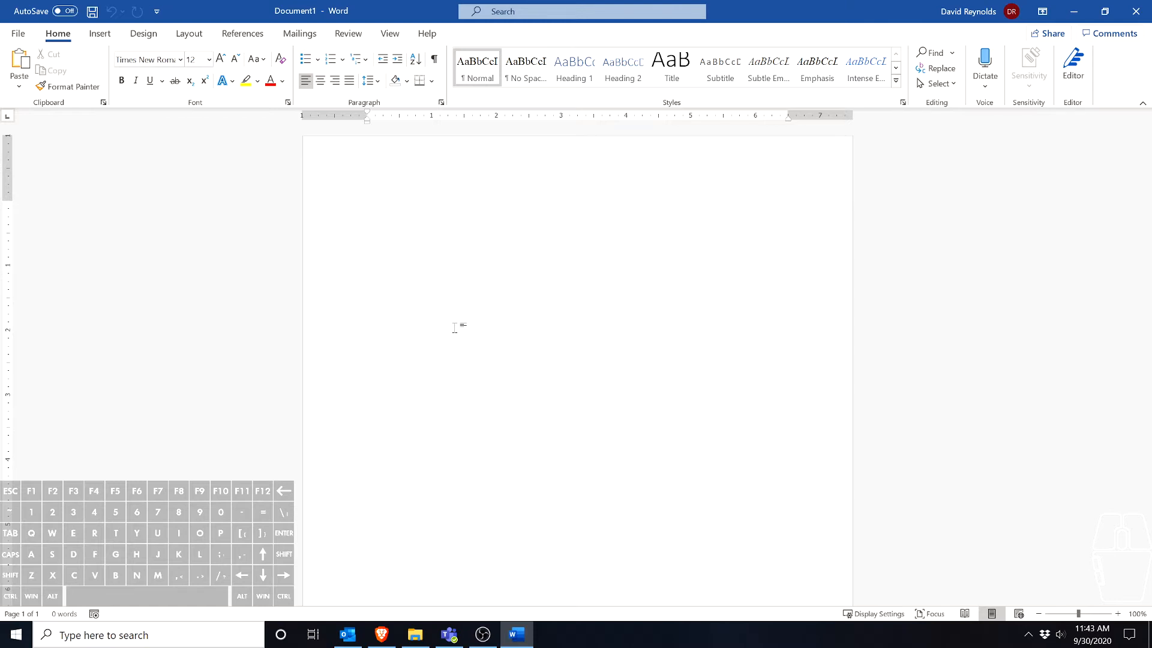
Switch to the web browser and open the four-panel Spongebob template from the "meme template" image results
left_click(382, 634)
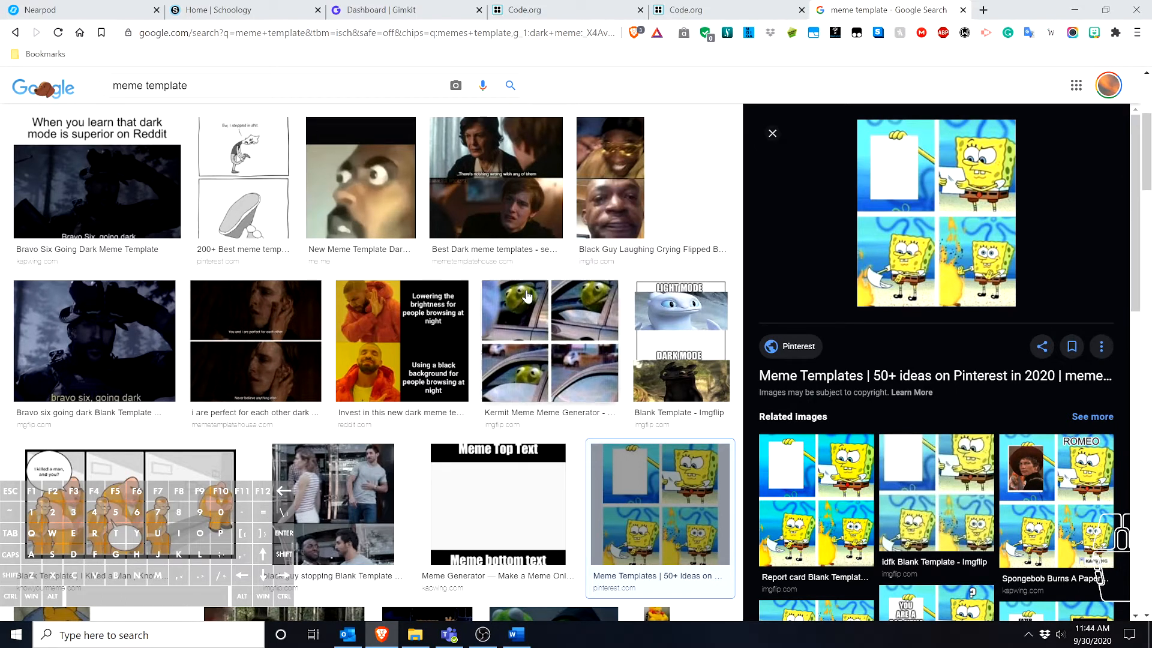
left_click(773, 134)
scroll(269, 441, "down", 1)
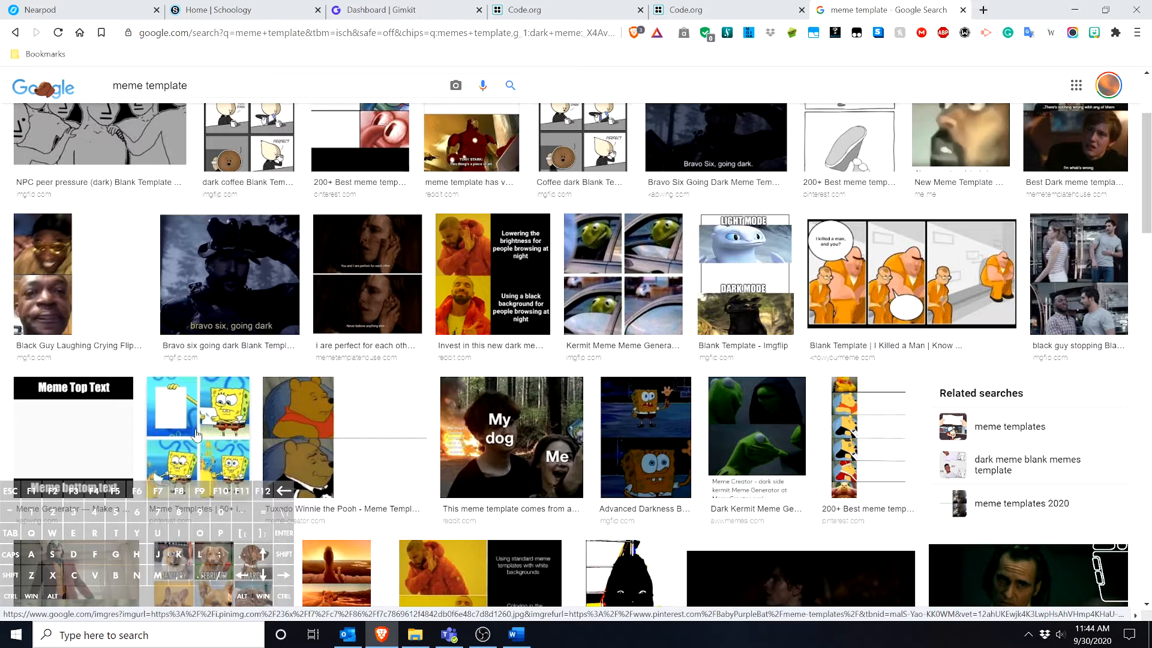
left_click(205, 406)
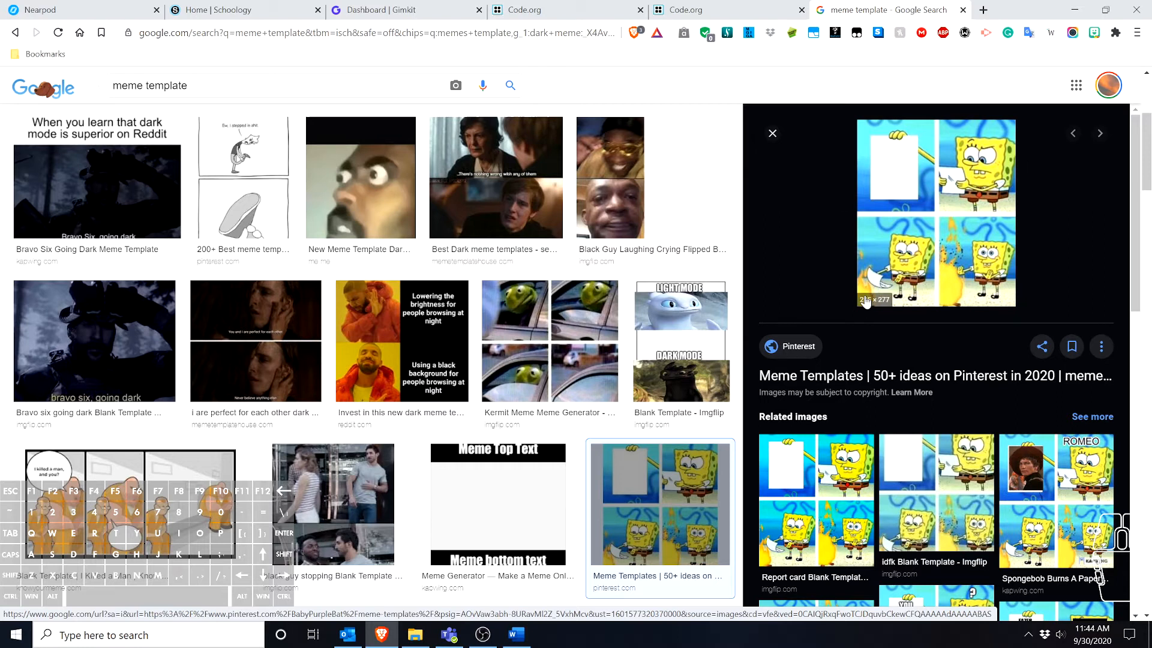
Save the Spongebob template image as "Spongebob Meme" in the Word folder
right_click(930, 180)
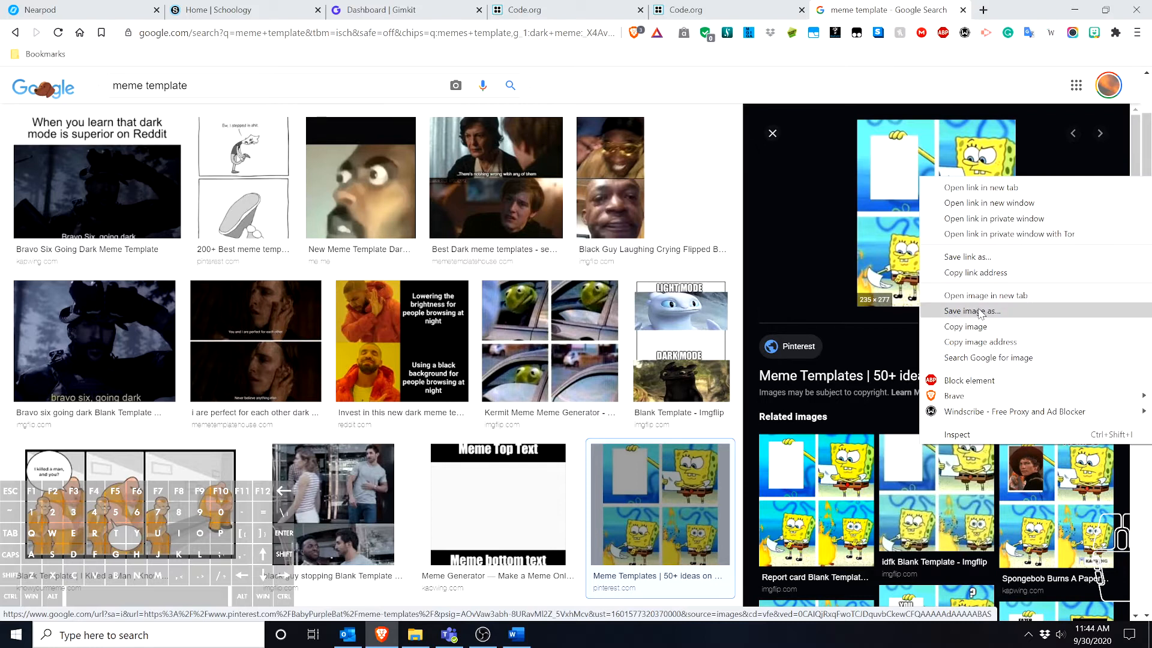
left_click(979, 310)
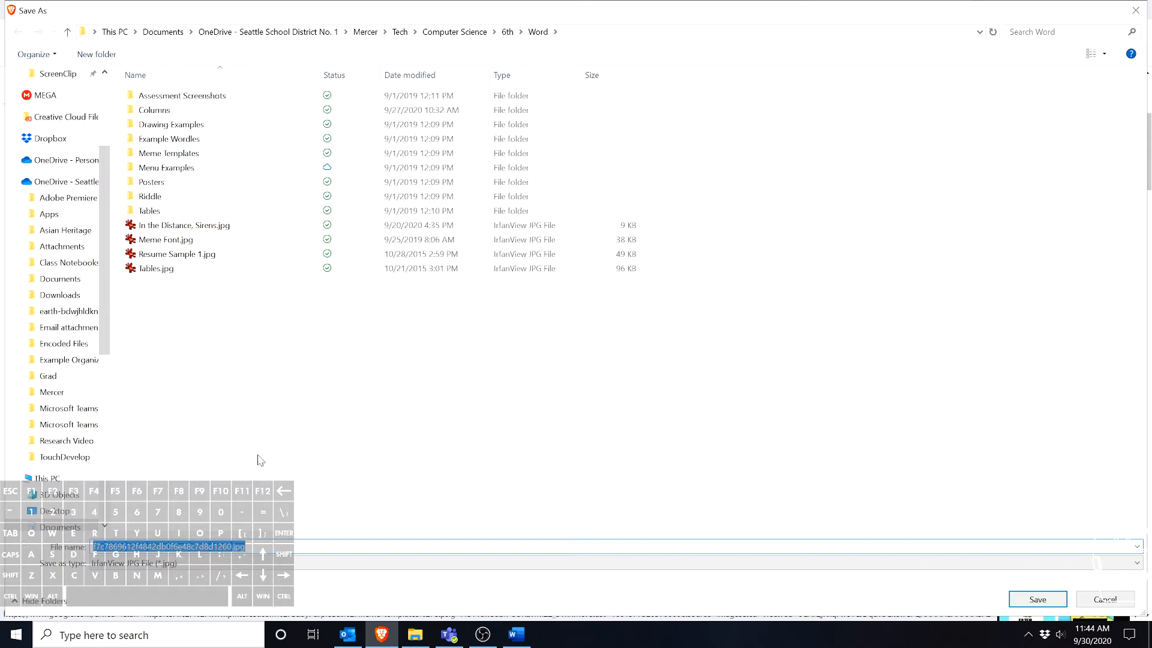
type("Sp")
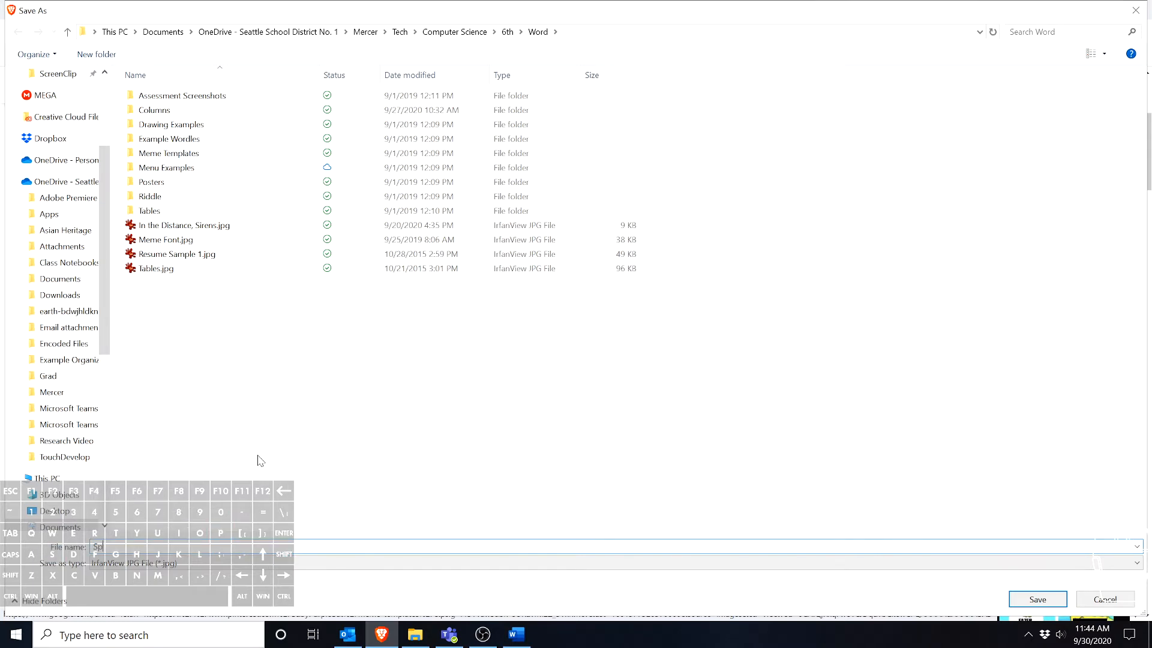
type("ongebob Meme")
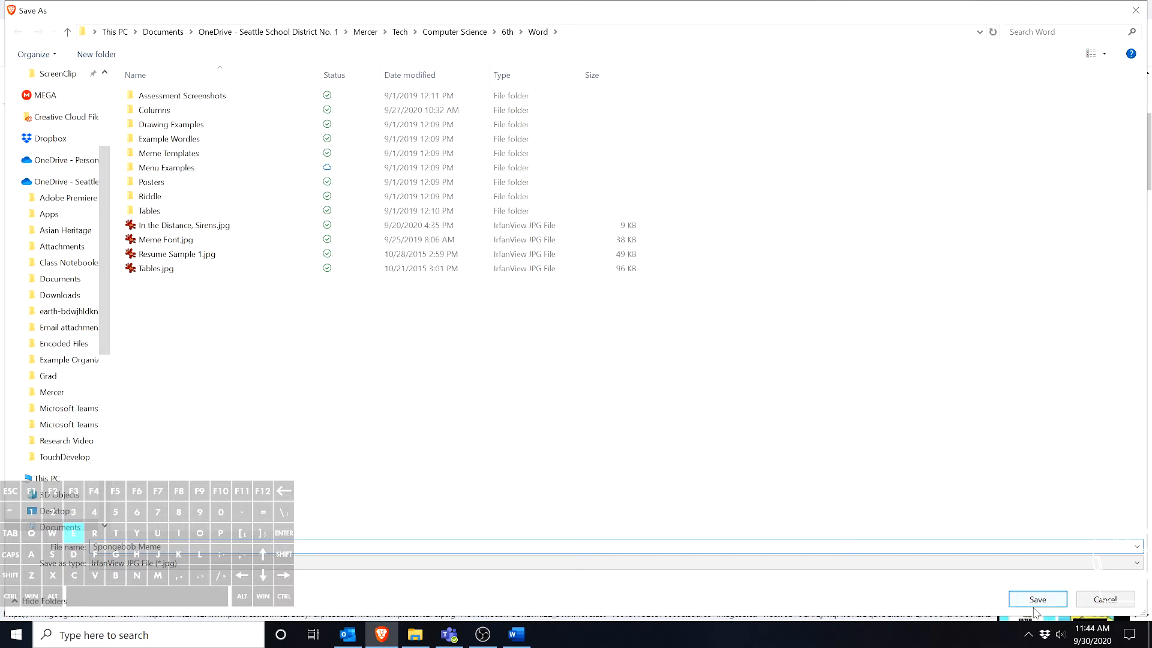
left_click(1014, 600)
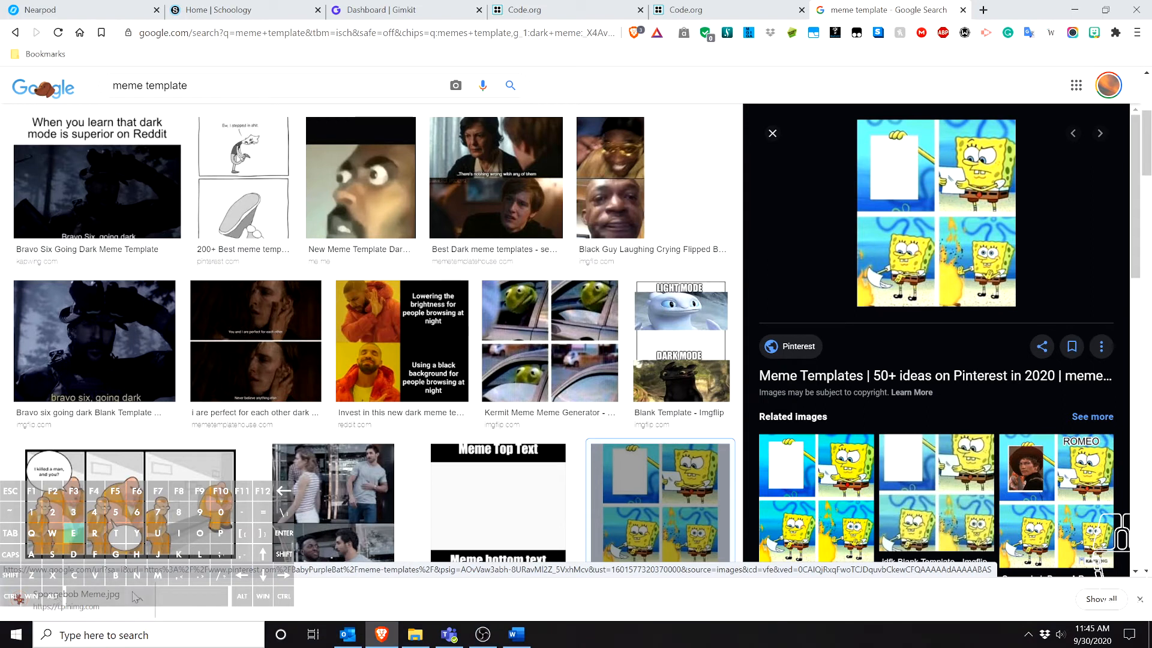
Switch to Word and open the dialog for inserting a picture from this device
left_click(534, 641)
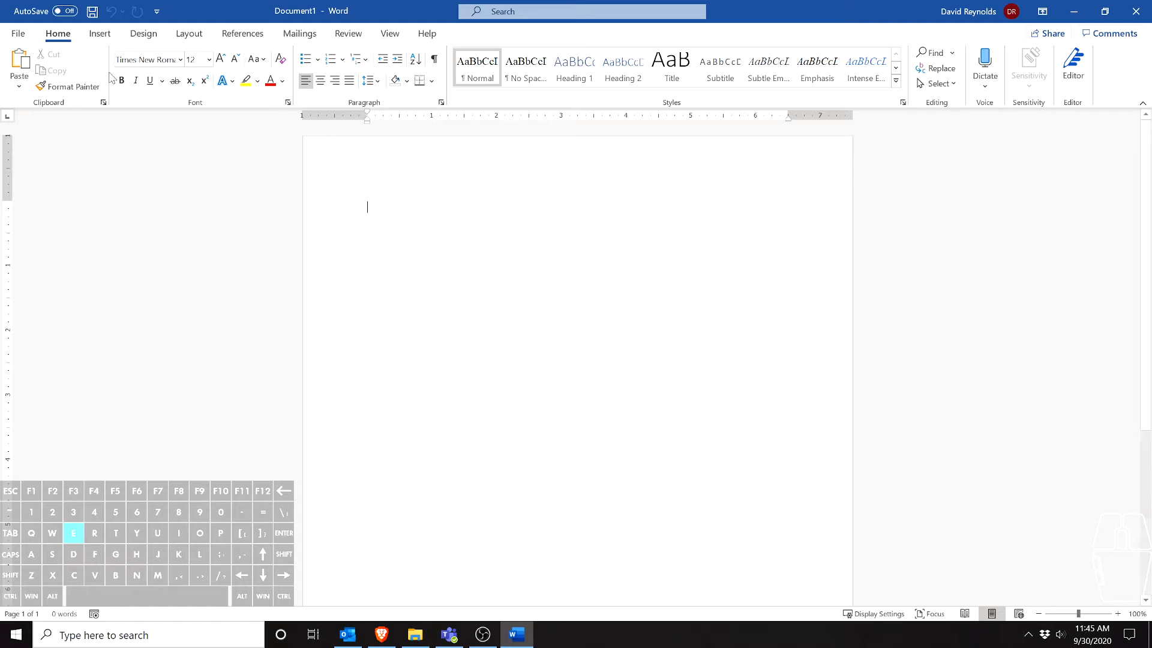
left_click(100, 34)
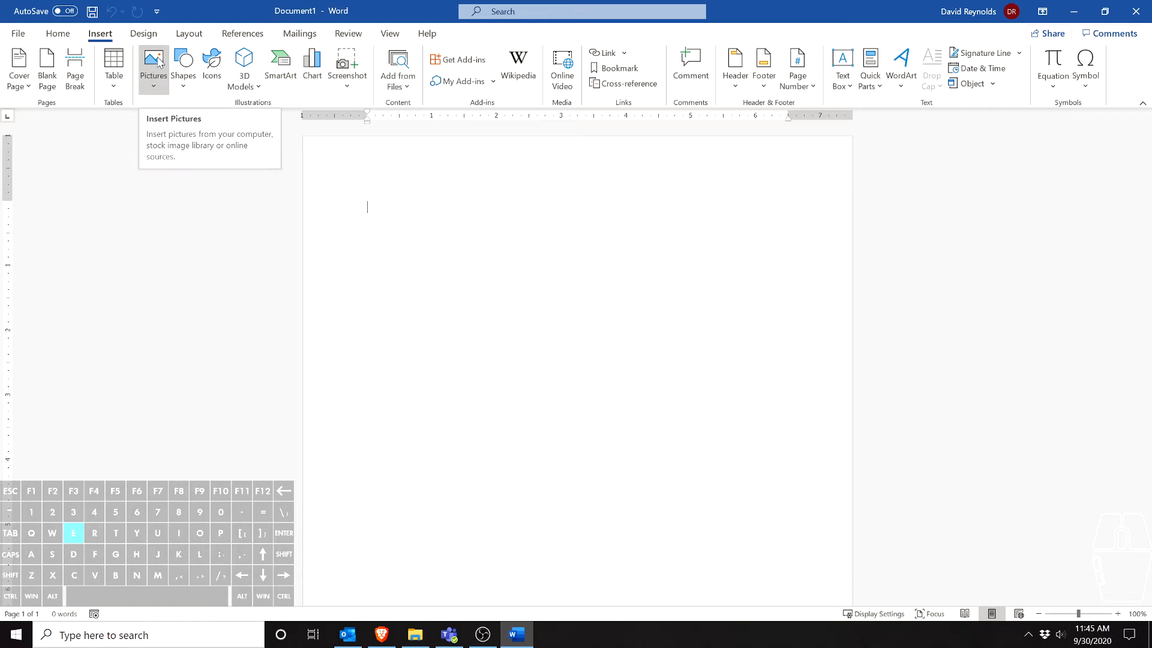
left_click(159, 84)
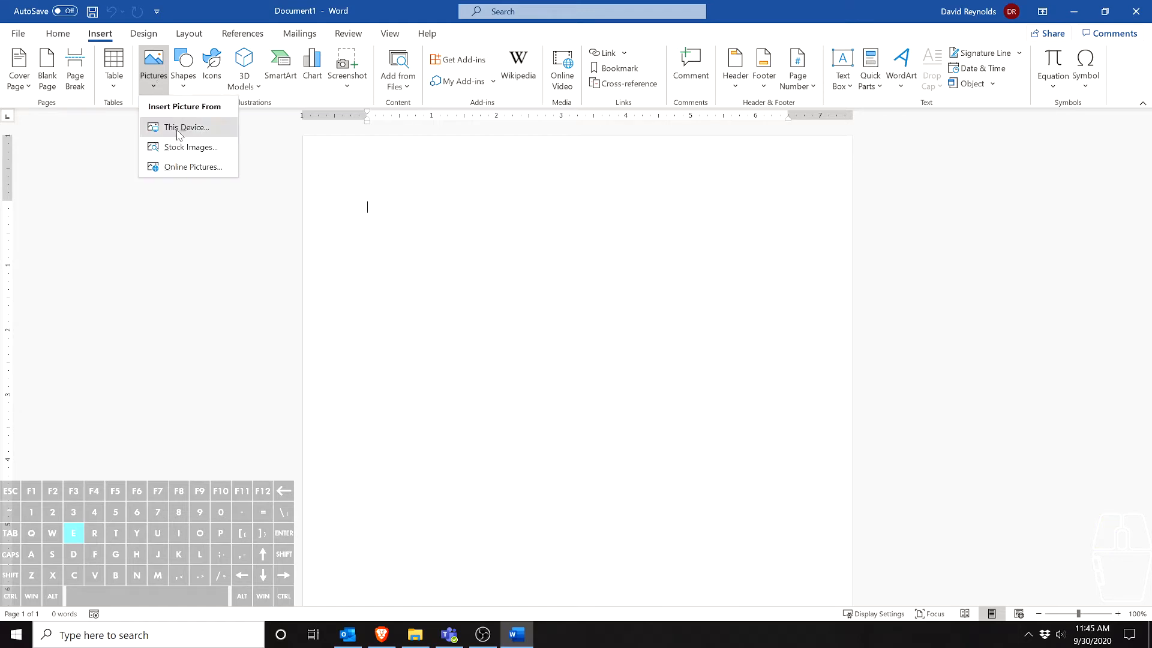
left_click(179, 133)
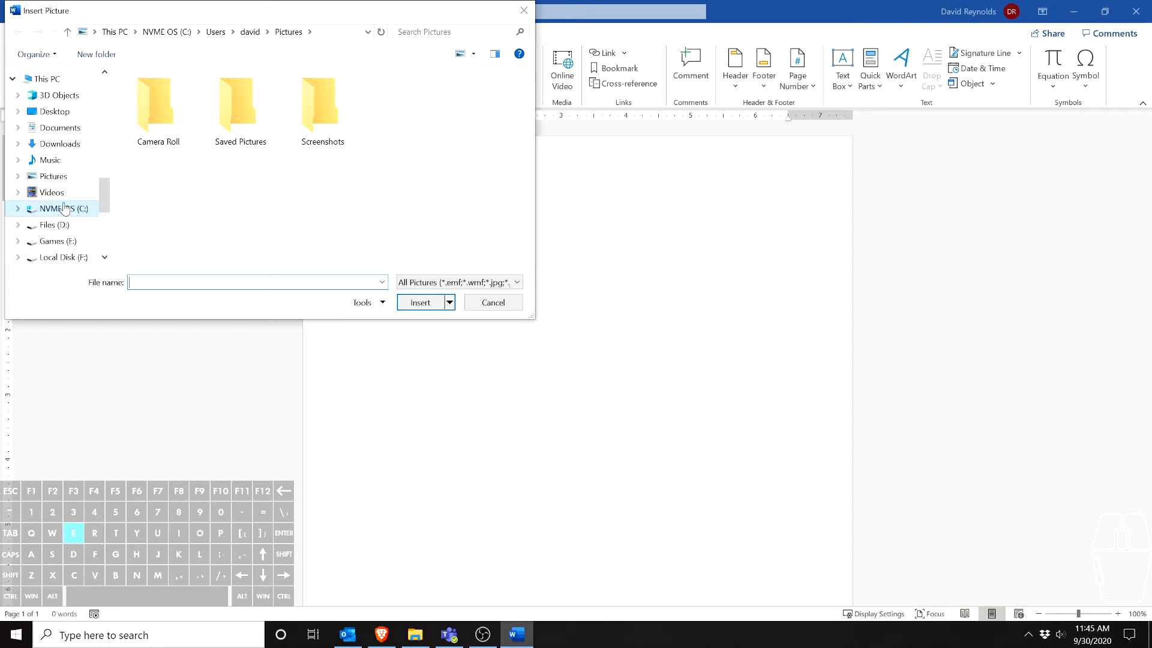
Browse to the Mercer > Tech > Computer Science > 6th > Word folder
scroll(65, 208, "up", 2)
scroll(65, 208, "up", 2)
left_click(53, 171)
double_click(397, 117)
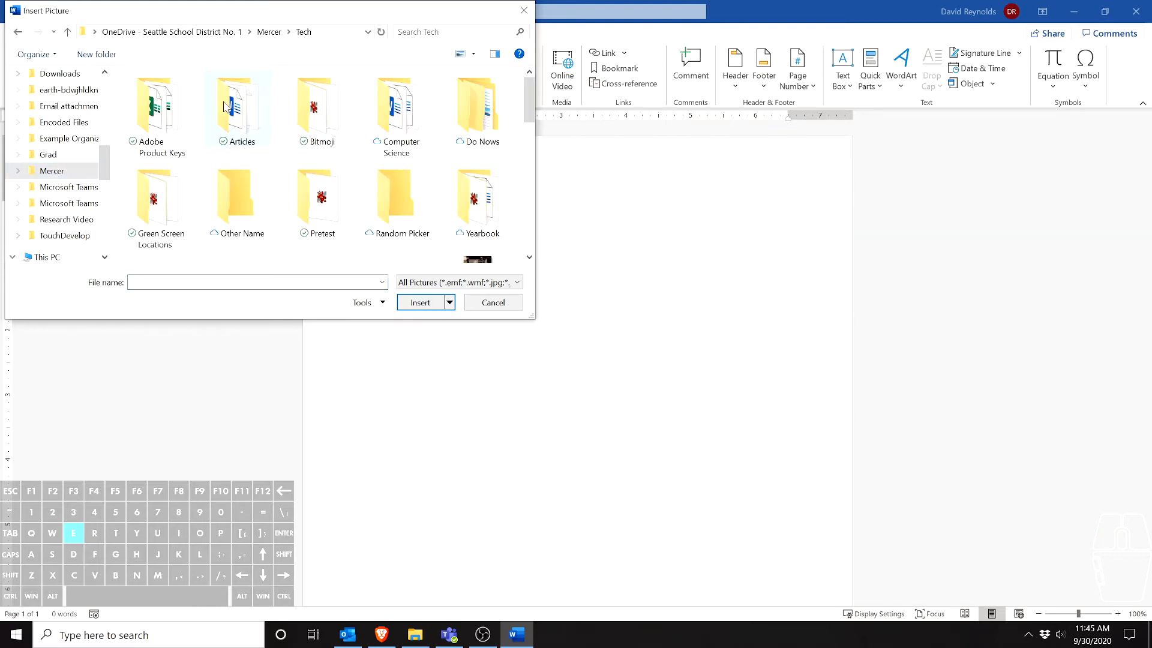
double_click(376, 114)
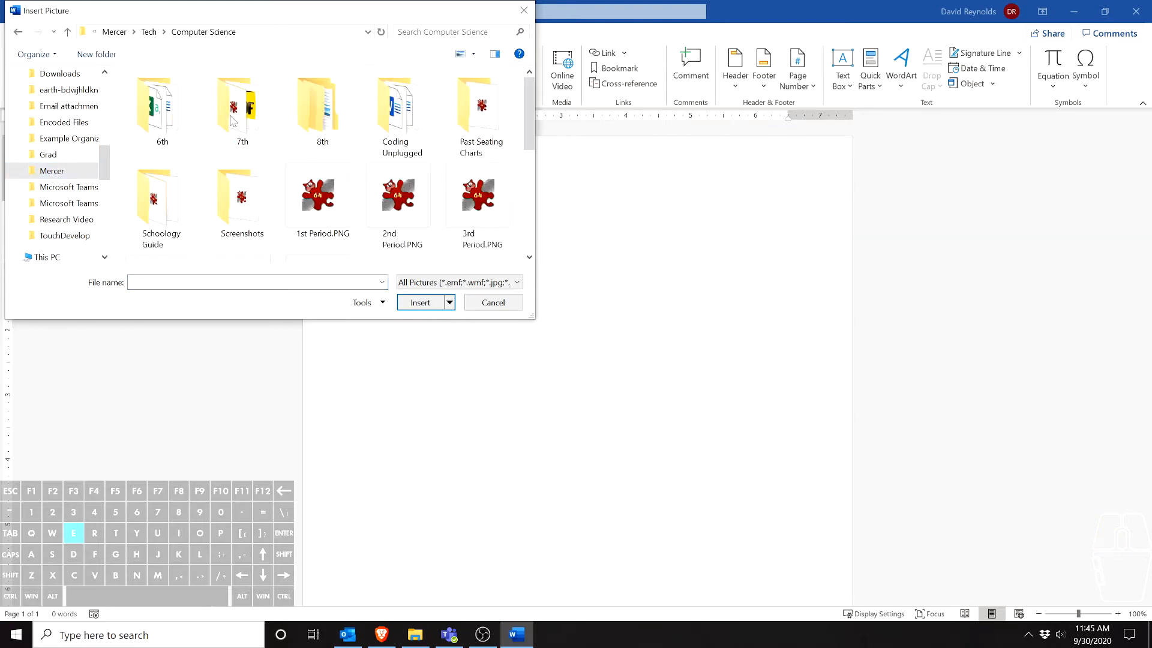
double_click(175, 120)
double_click(158, 180)
Insert Spongebob Meme.jpg from the Word folder into the document
scroll(203, 153, "down", 5)
scroll(203, 155, "down", 5)
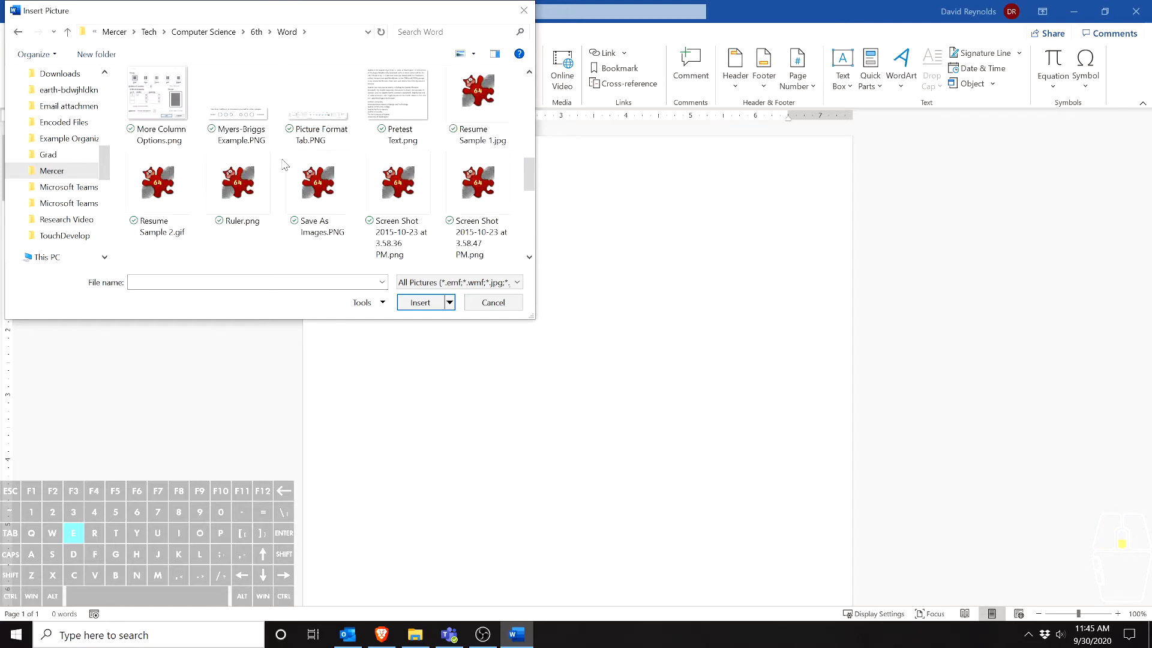
scroll(285, 164, "down", 1)
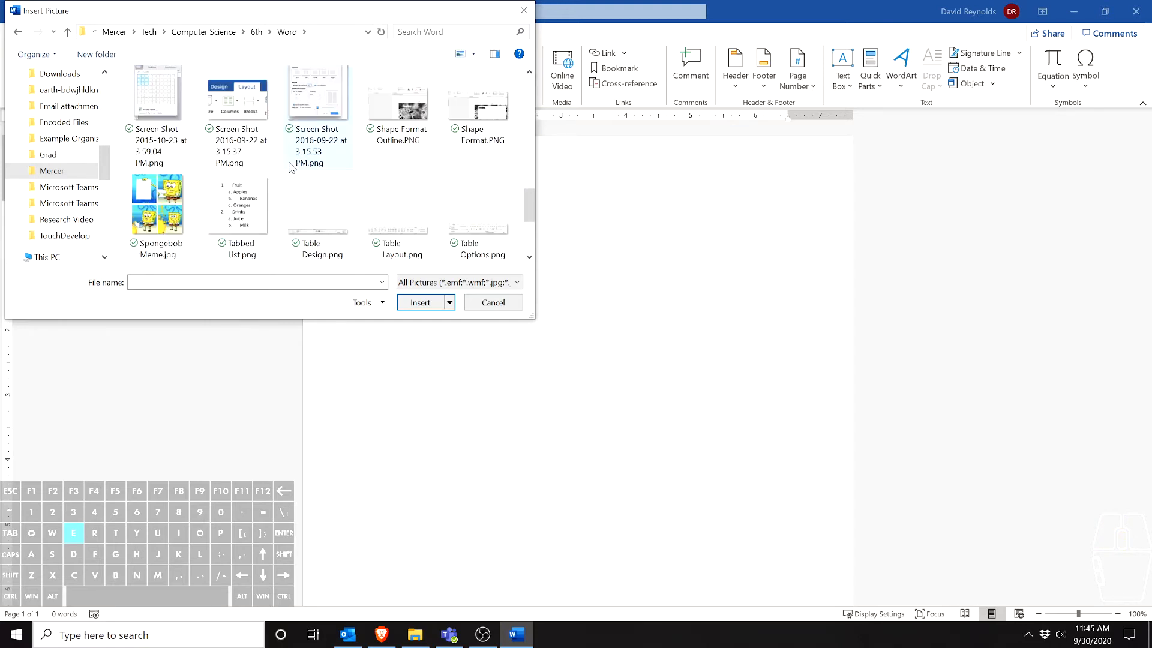
left_click(162, 208)
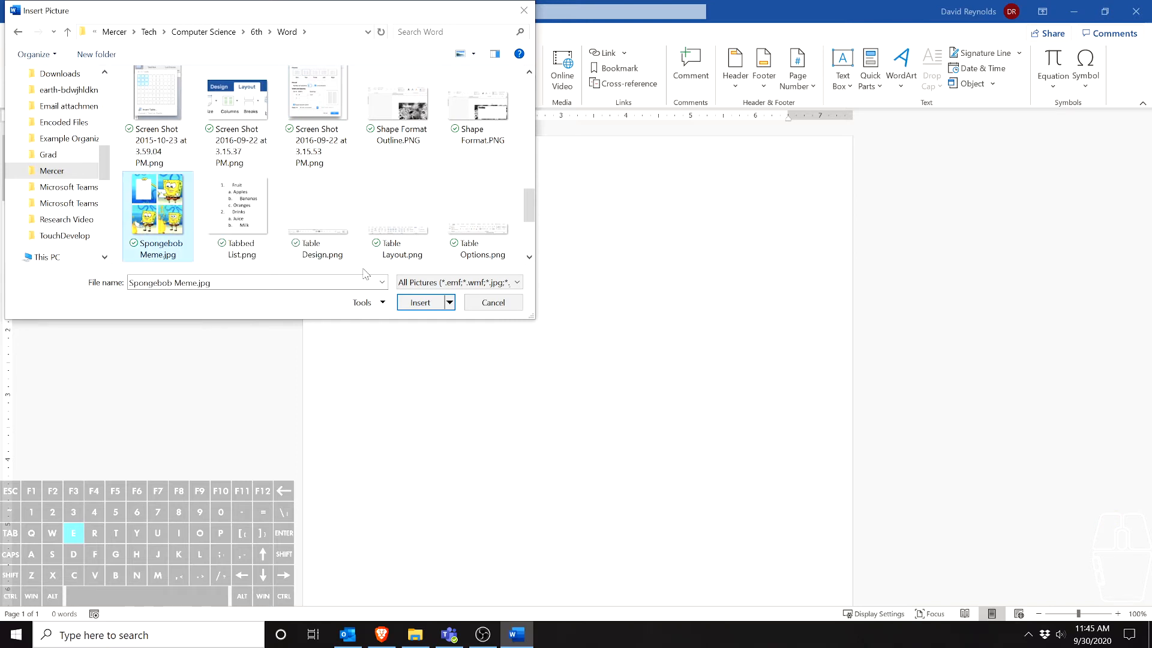
left_click(420, 302)
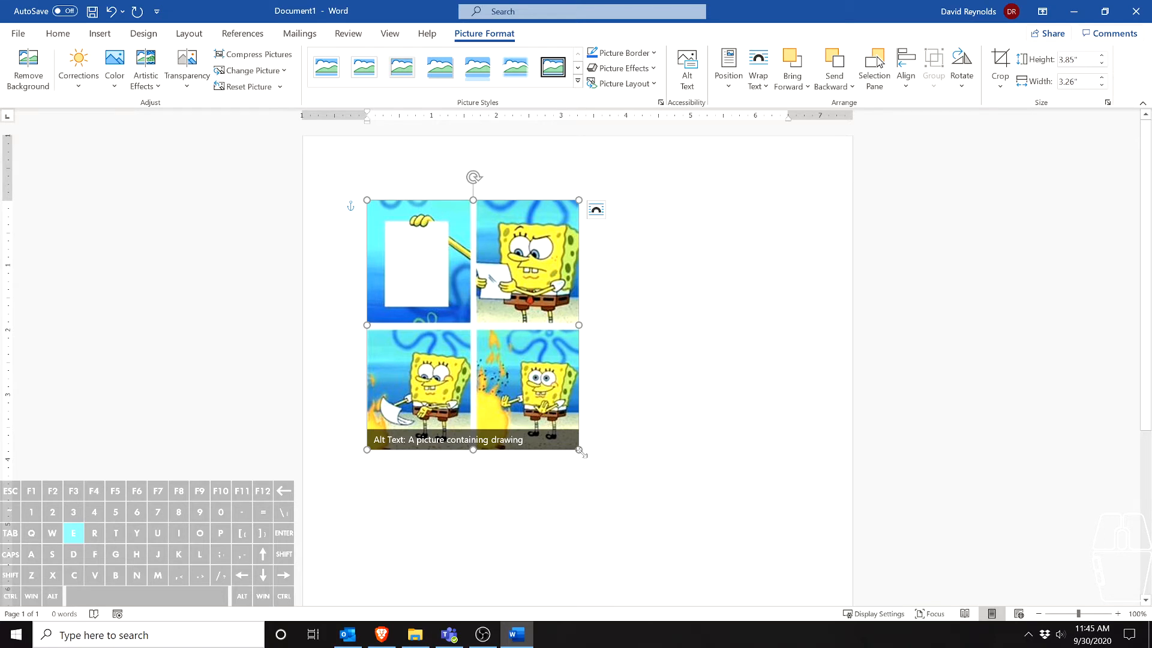
Shrink the inserted picture proportionally to about 3.67" high by 3.11" wide
mouse_move(580, 451)
left_mouse_down()
mouse_move(755, 605)
mouse_move(720, 603)
mouse_move(581, 456)
mouse_move(578, 370)
mouse_move(632, 516)
mouse_move(566, 434)
left_mouse_up()
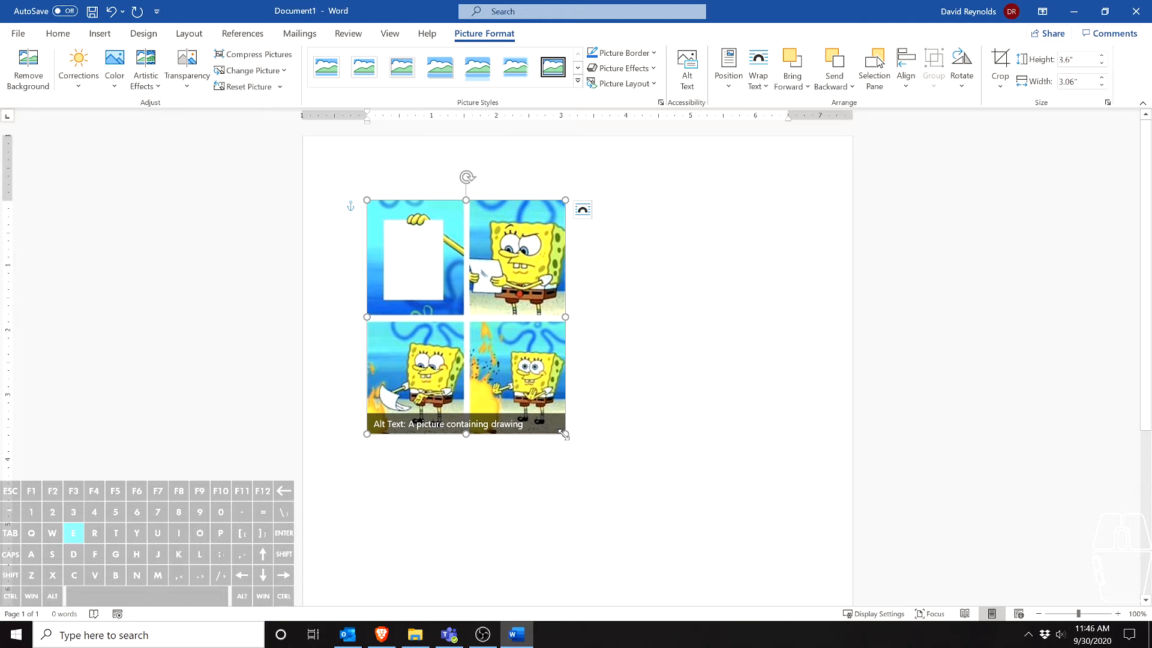
left_click_drag(565, 434, 521, 440)
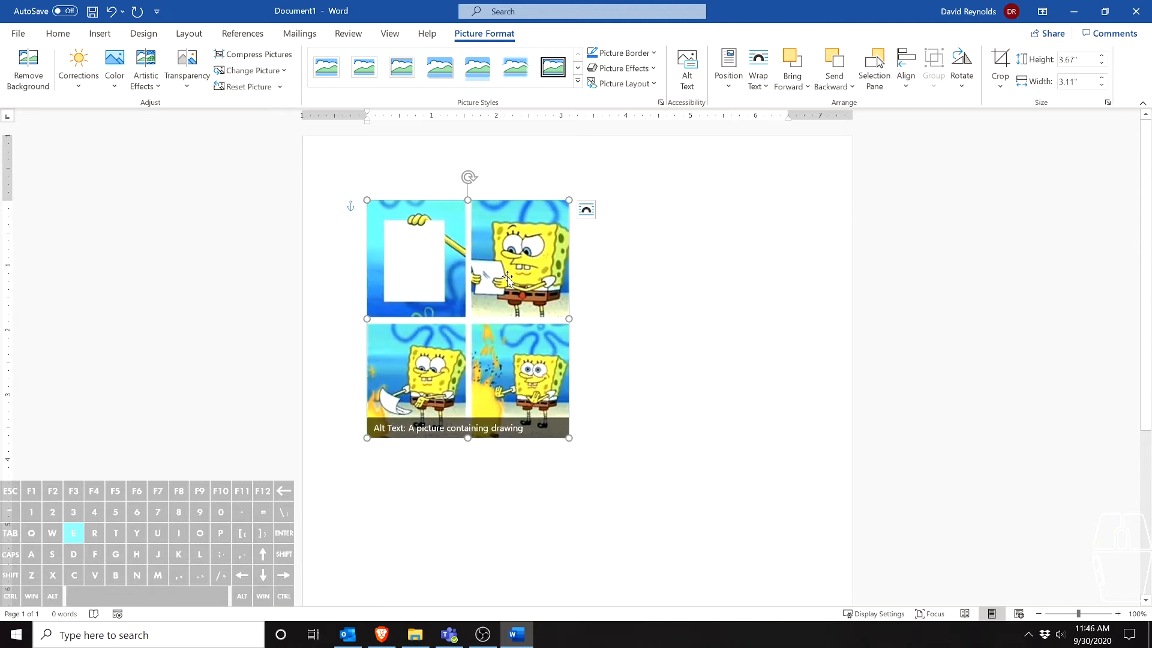
Set the picture's layout to In Line with Text and close the layout options
left_click(587, 211)
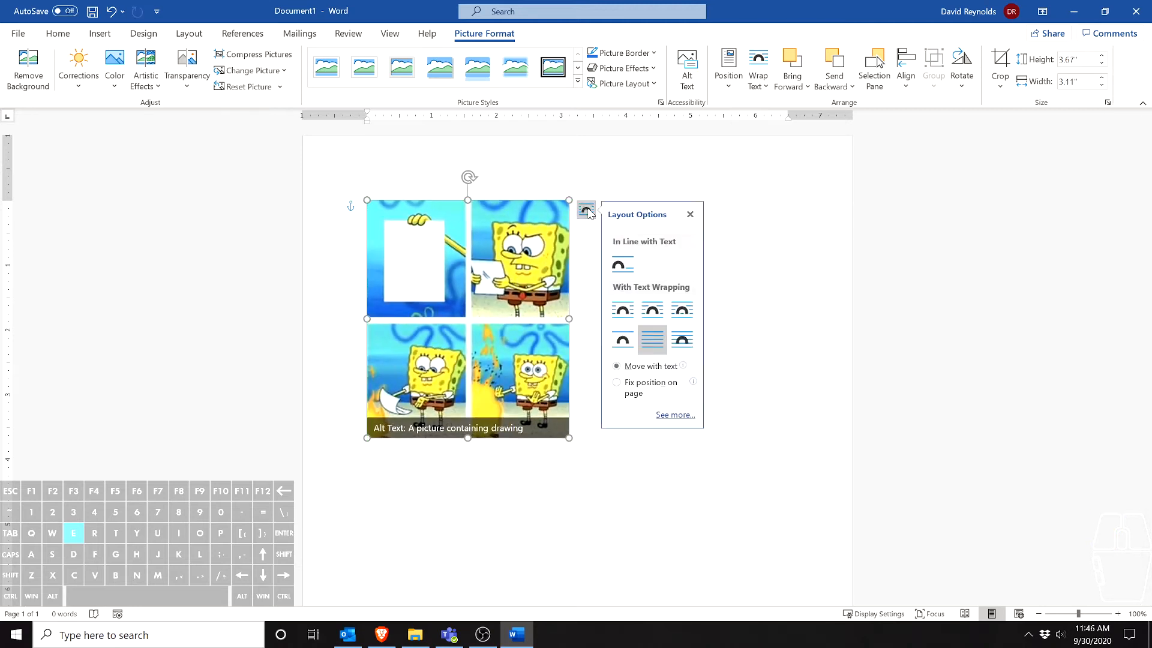
left_click(628, 265)
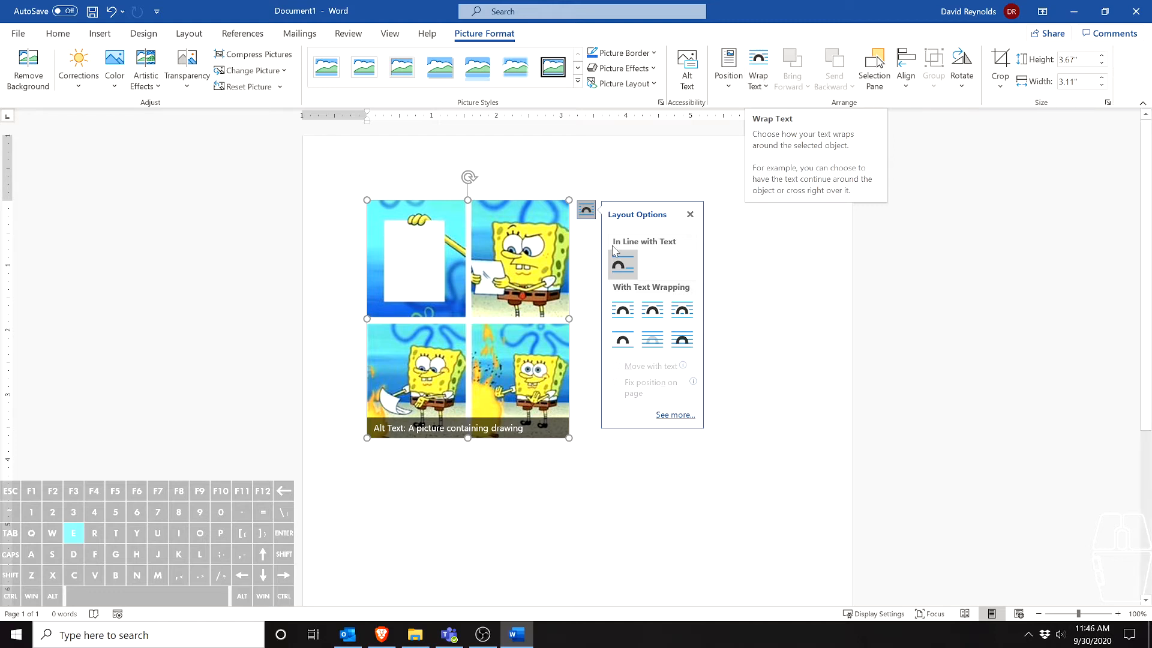
left_click(751, 263)
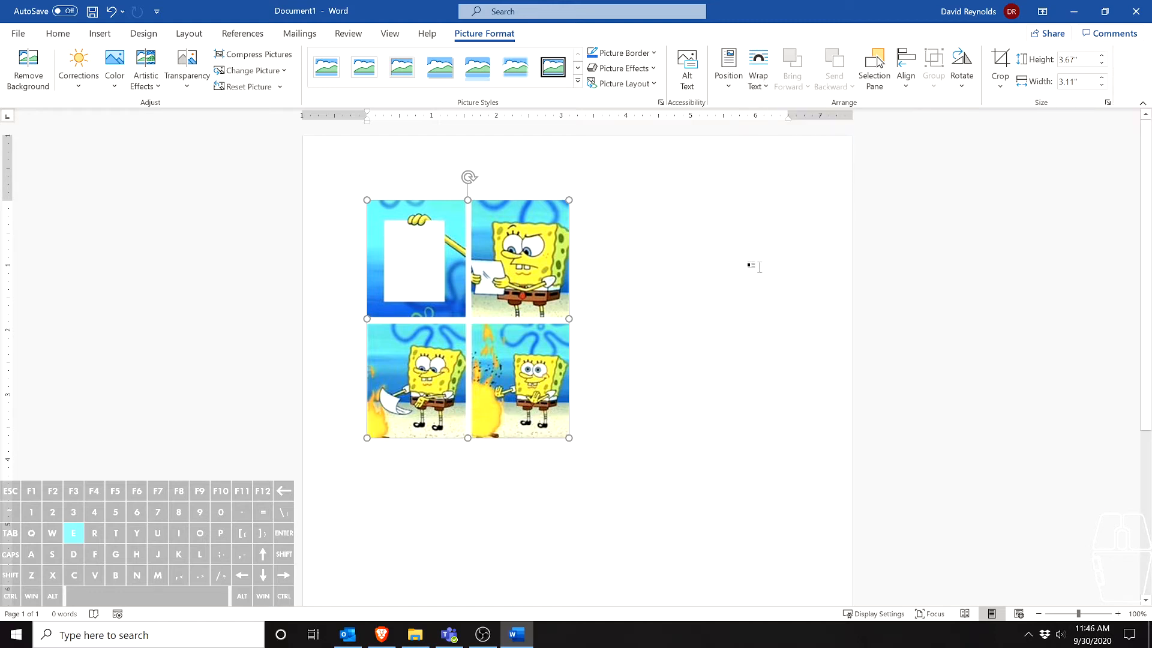
Try to move the in-line picture further down the page
left_click(481, 277)
left_click(599, 326)
left_click(473, 284)
left_click(708, 438)
left_click(480, 253)
left_click_drag(480, 255, 496, 384)
left_click_drag(487, 282, 472, 510)
left_click_drag(452, 274, 458, 444)
Insert two blank lines above the picture, then remove them again
left_click(329, 218)
left_click(362, 238)
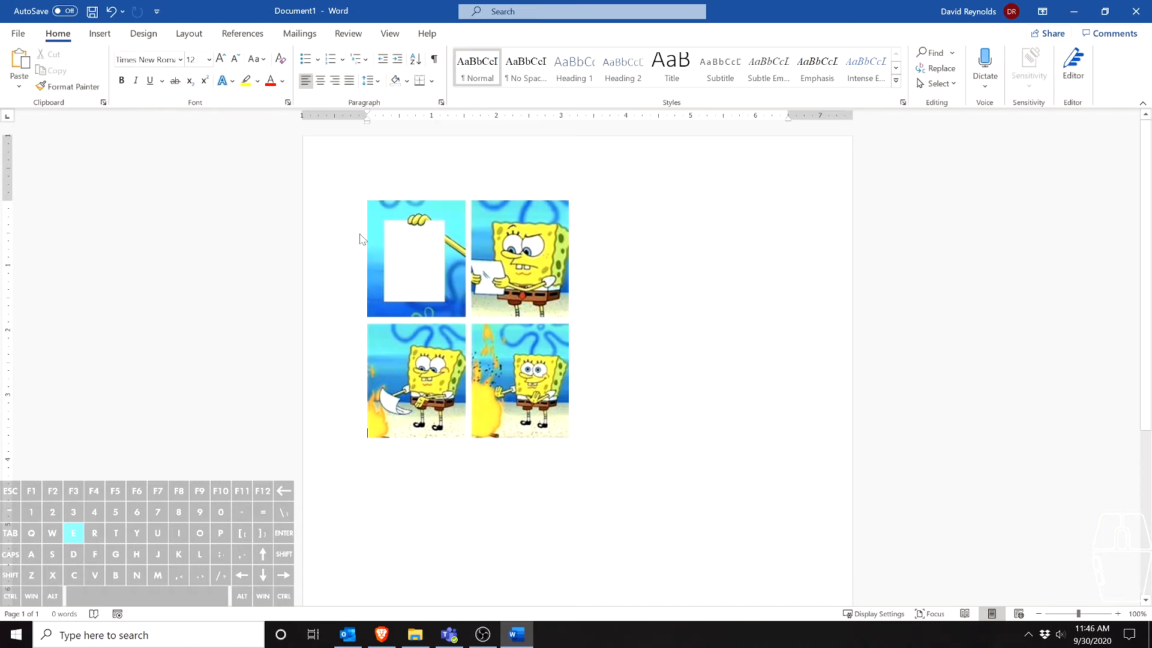
key("Return")
key("Return")
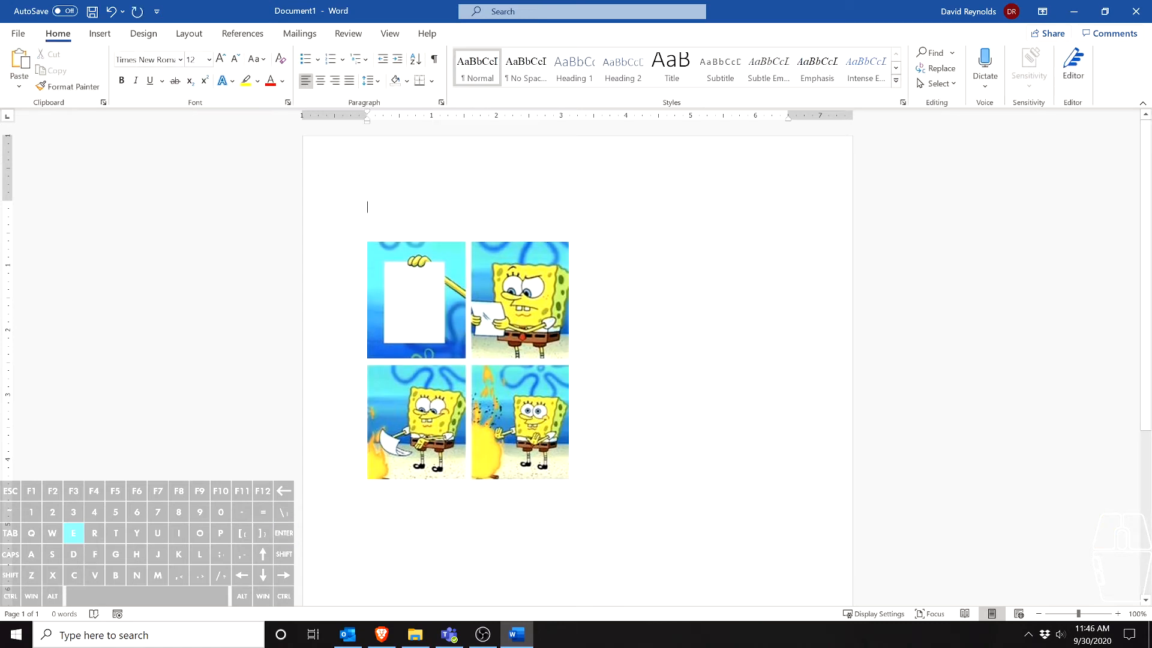
key("Delete")
key("Delete")
Select the picture and display its picture formatting commands
left_click(423, 322)
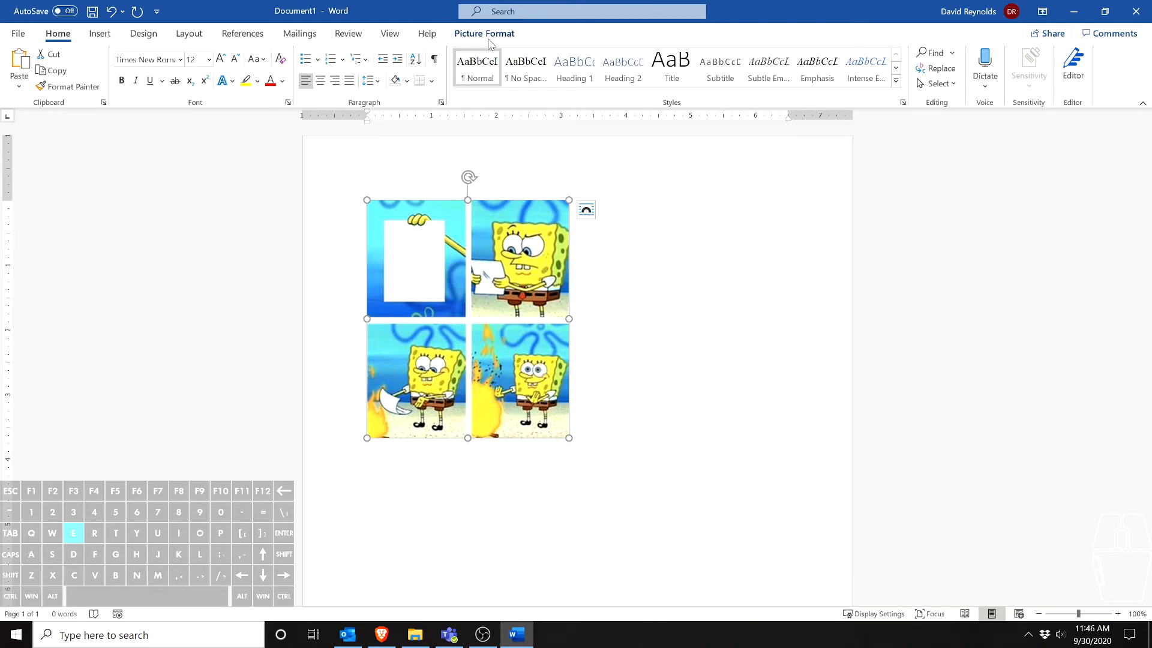
left_click(651, 278)
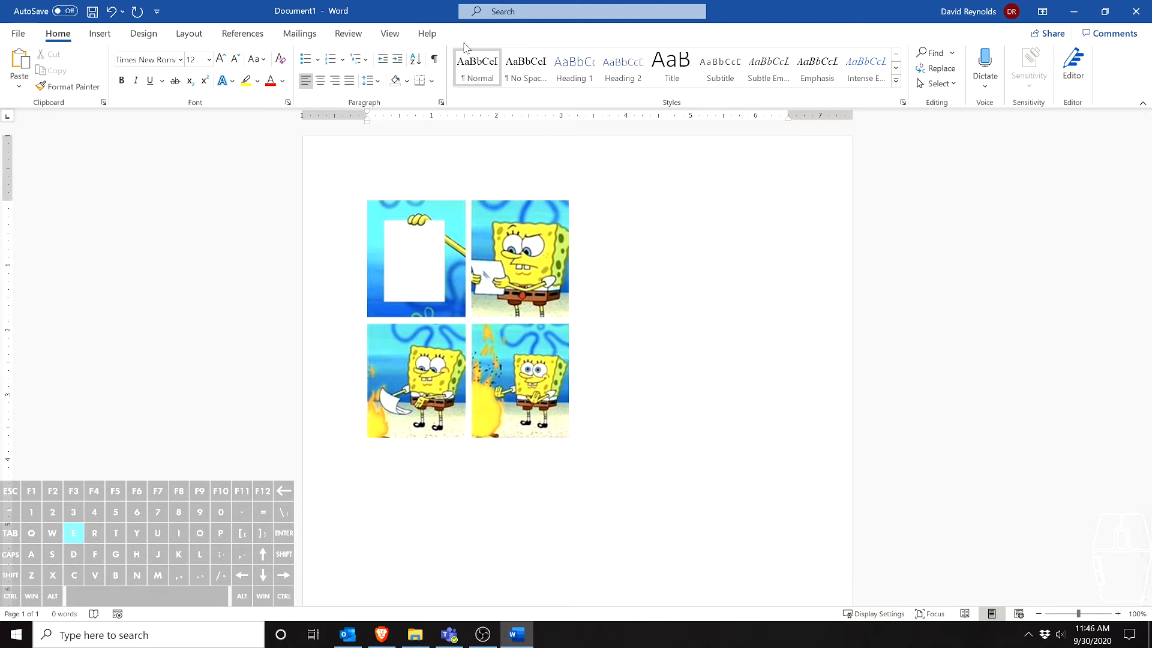
left_click(487, 298)
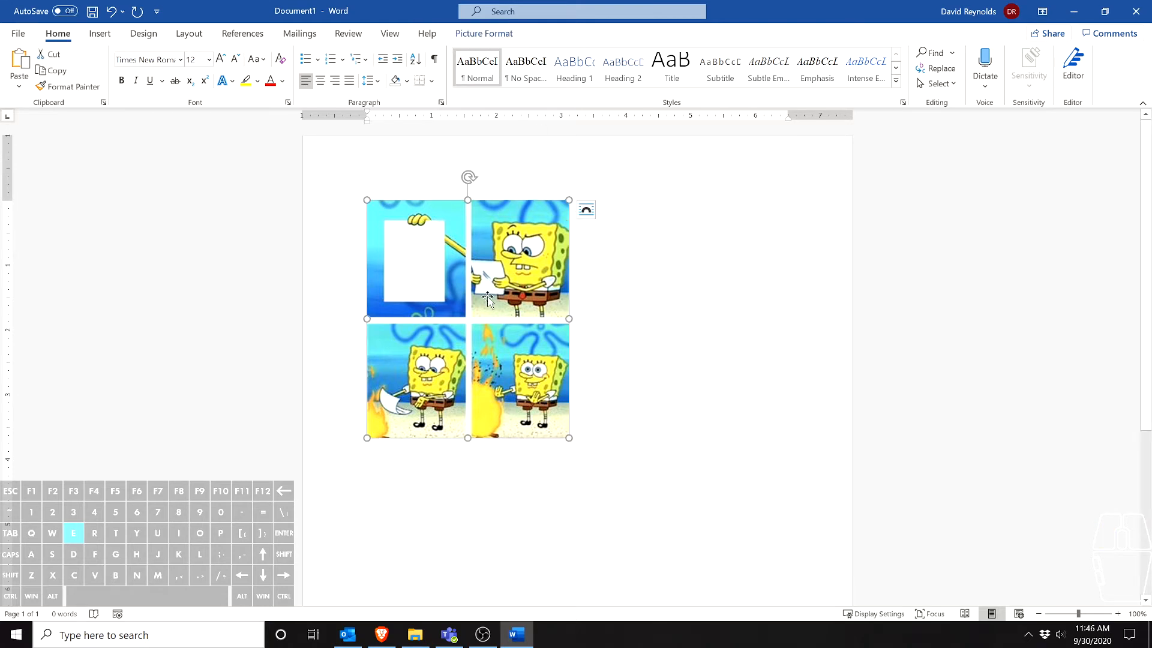
left_click(633, 257)
left_click(498, 264)
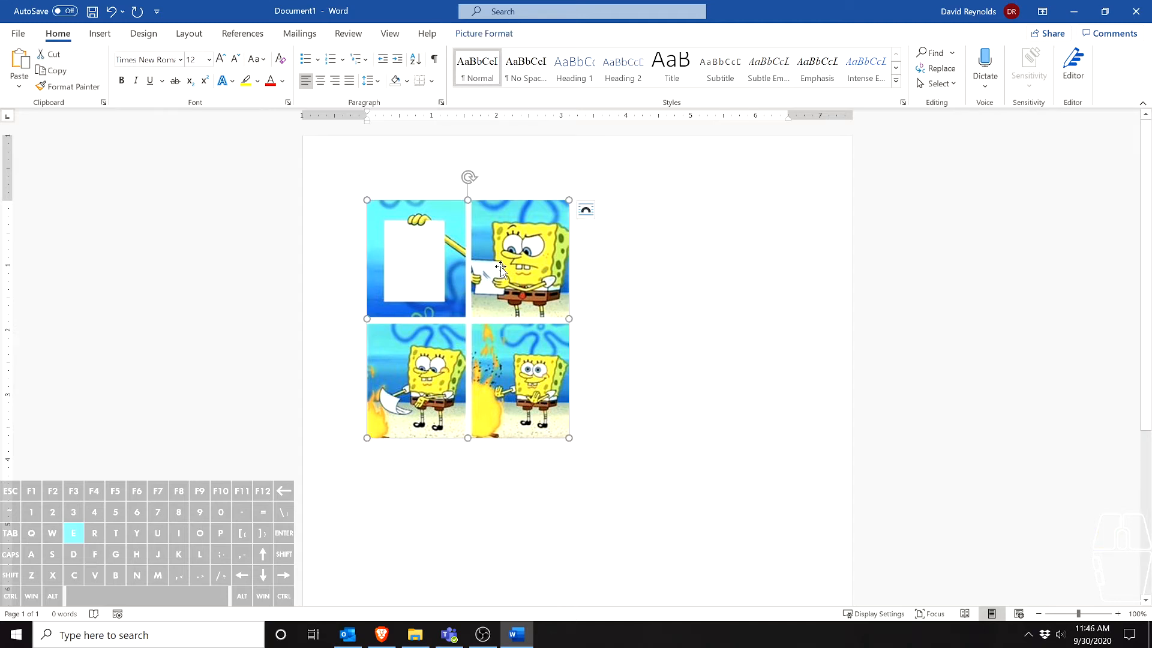
left_click(483, 34)
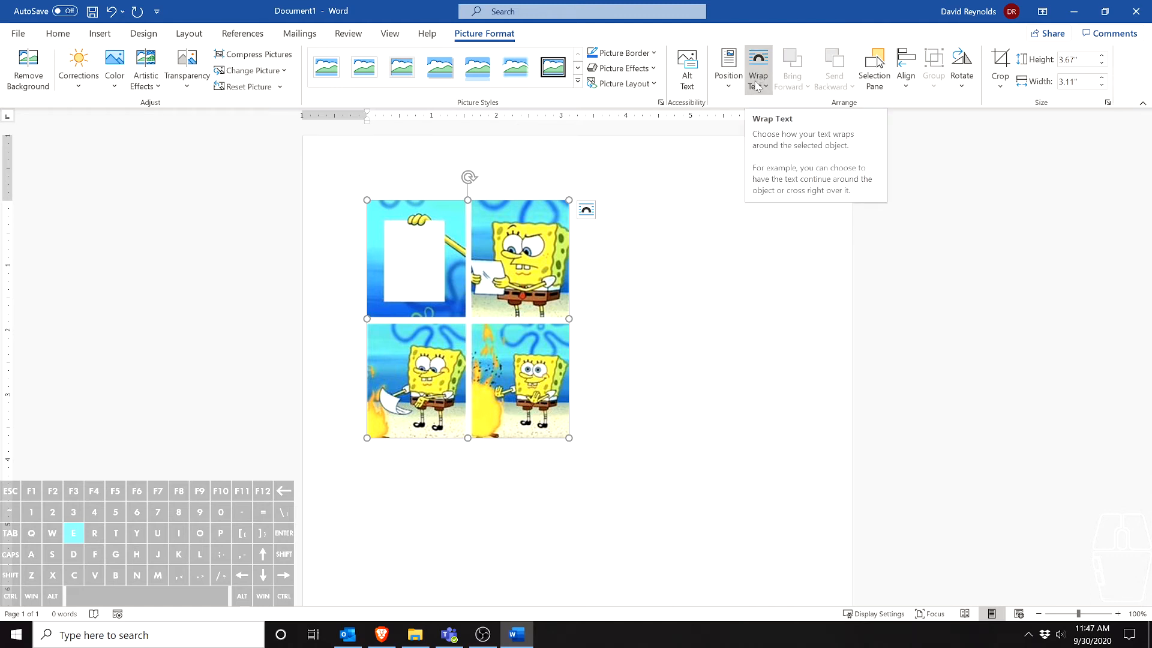
Check the picture's layout options, close them, and try to move the in-line picture toward the upper right
left_click(587, 215)
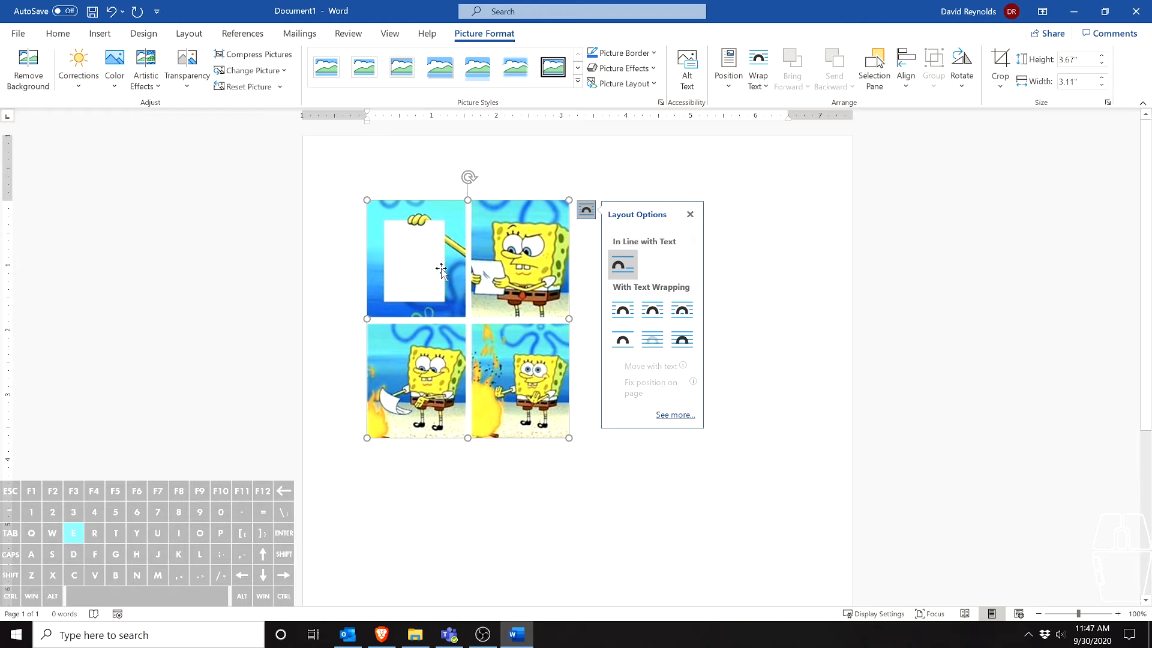
left_click(757, 206)
left_click(534, 267)
left_click_drag(534, 270, 606, 212)
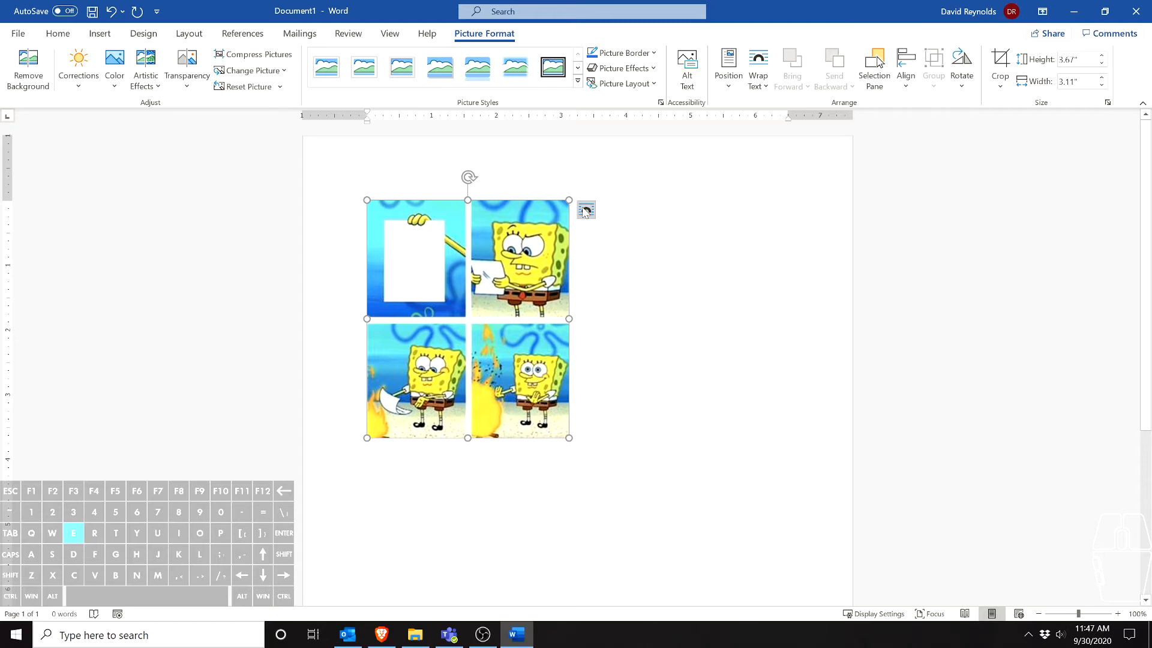
Set the picture's text wrapping to Behind Text and move it toward the centre of the page
left_click(586, 210)
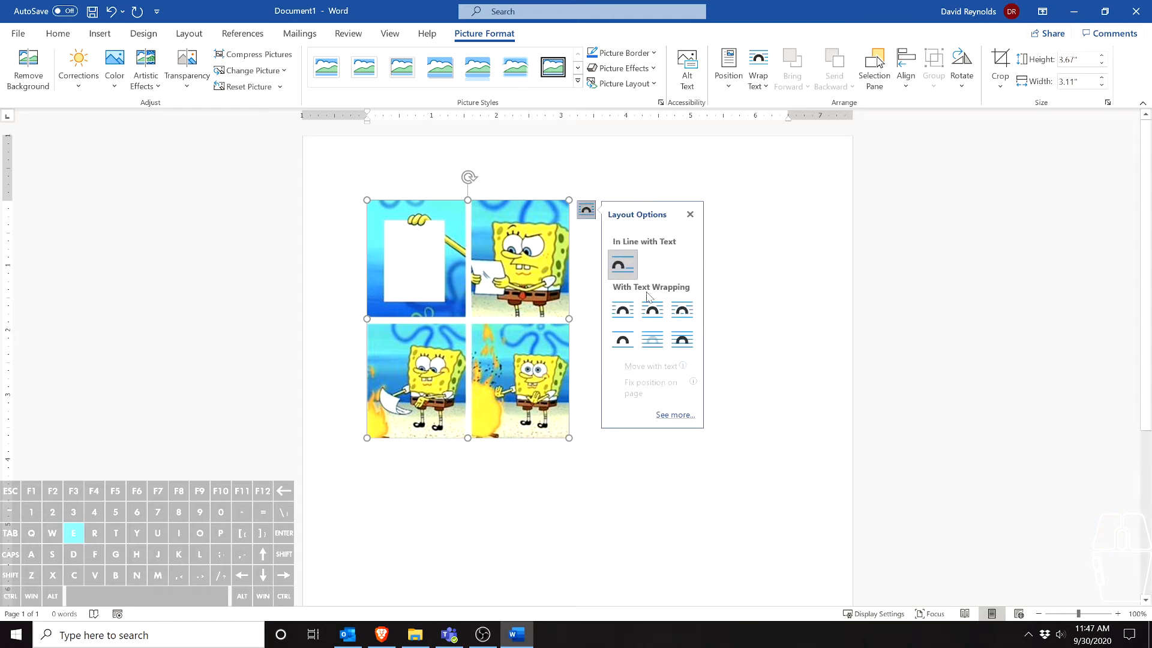
left_click(659, 339)
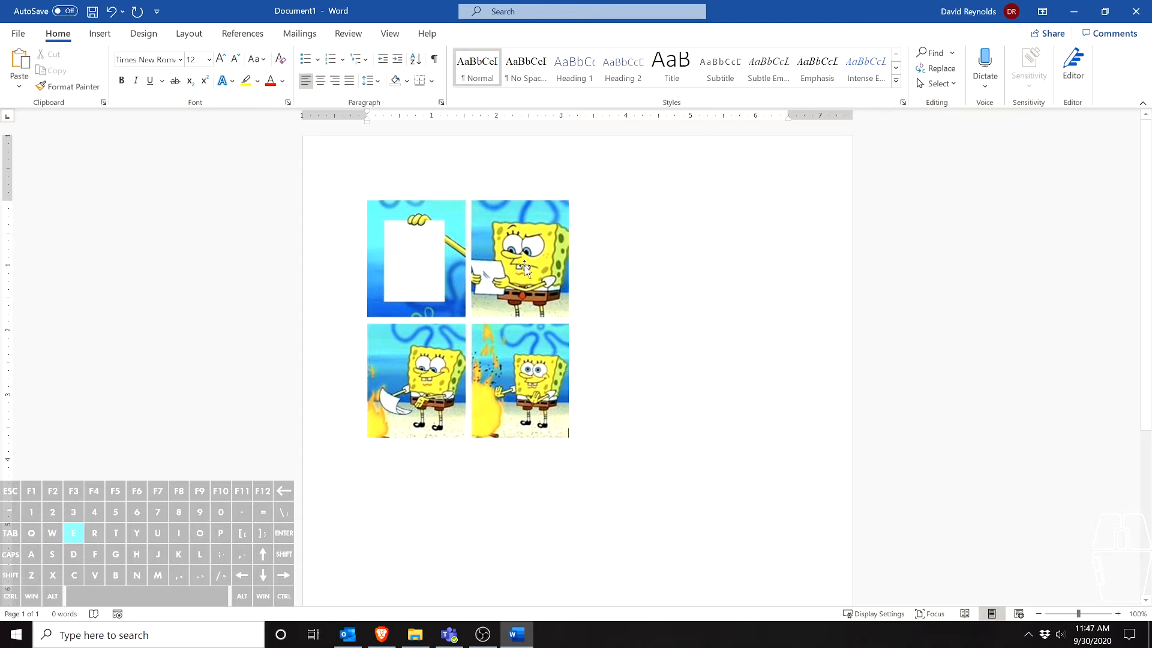
left_click(769, 66)
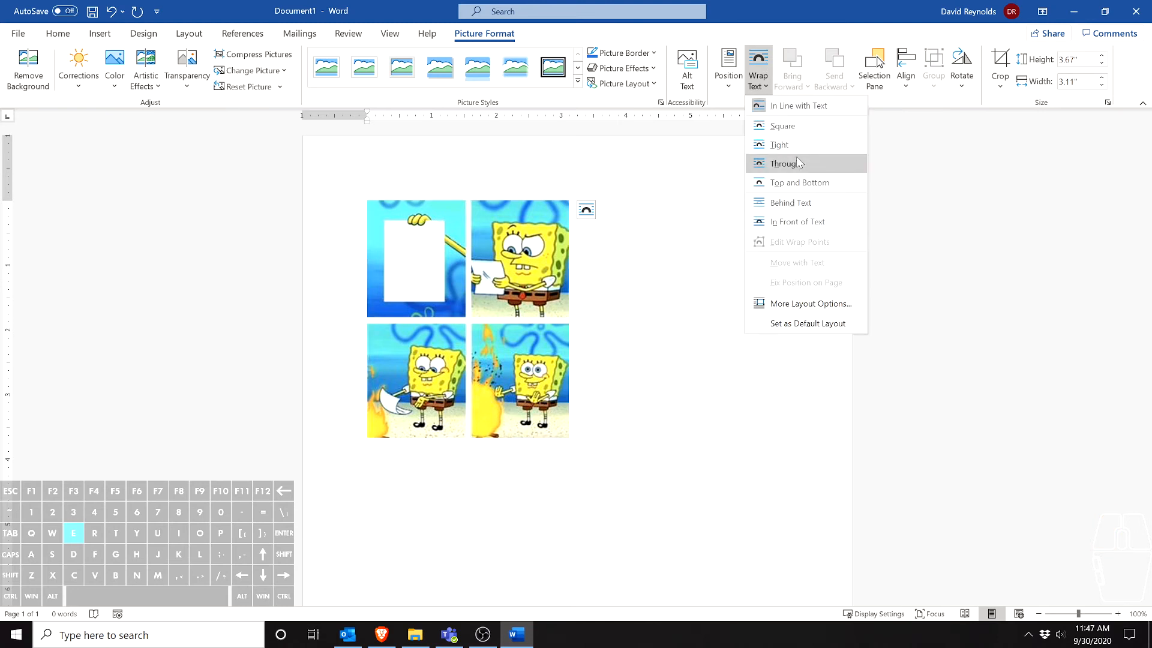
left_click(810, 203)
left_click_drag(495, 258, 619, 311)
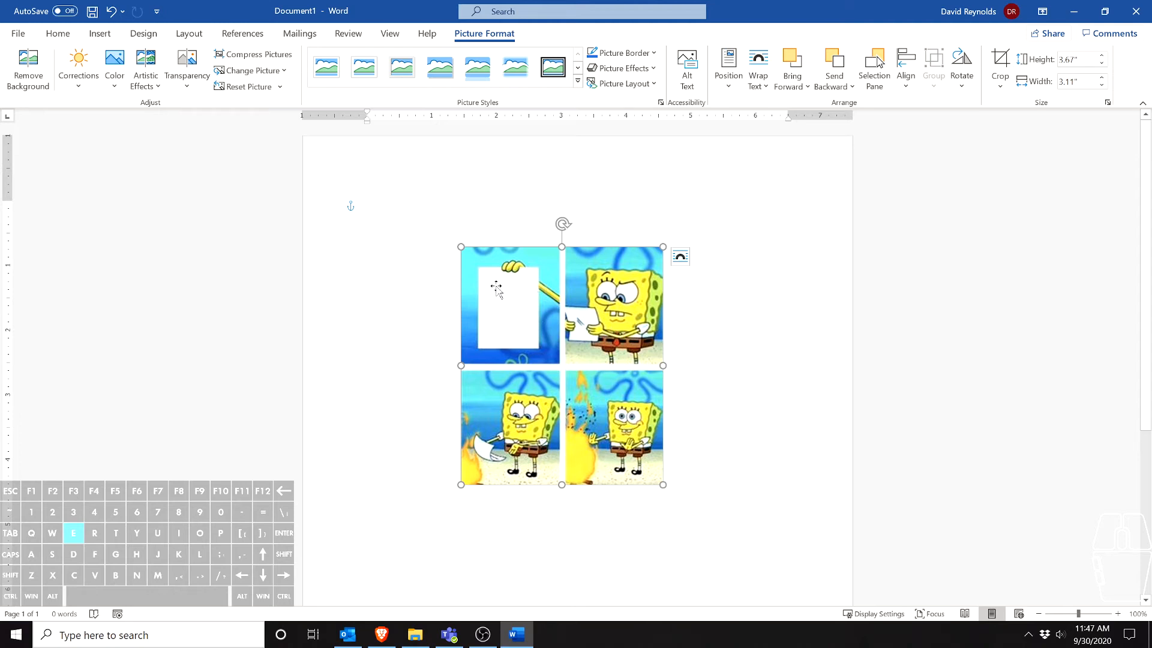
Draw a text box about 1.14" high and 0.9" wide over the blank paper in the first panel
left_click(99, 33)
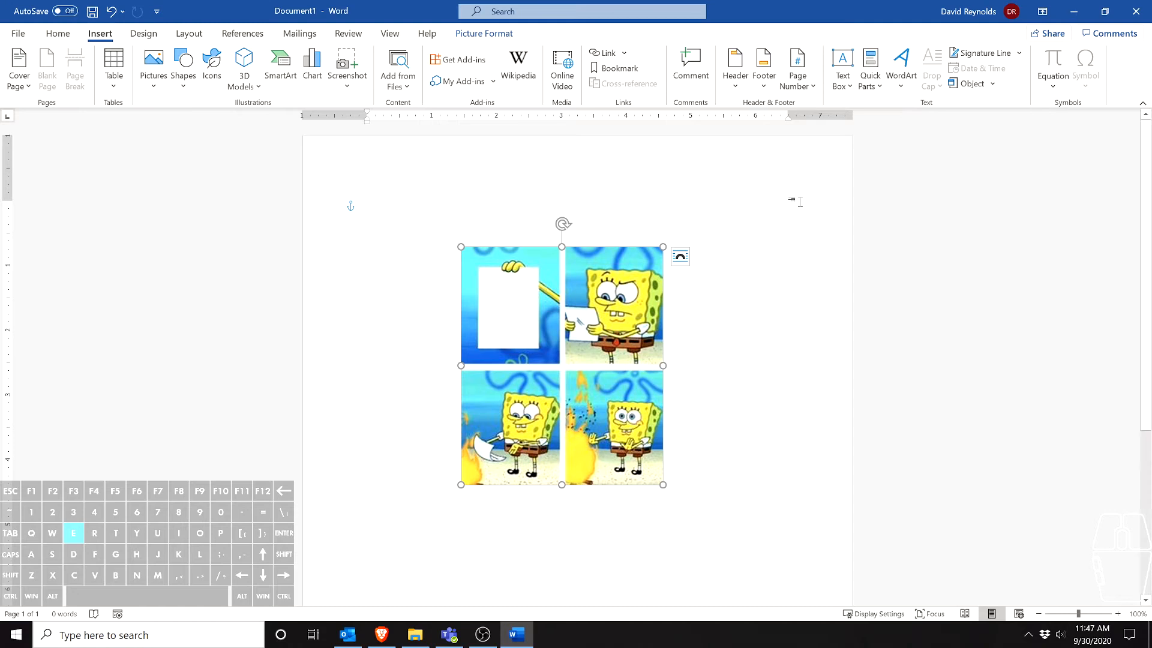
left_click(844, 81)
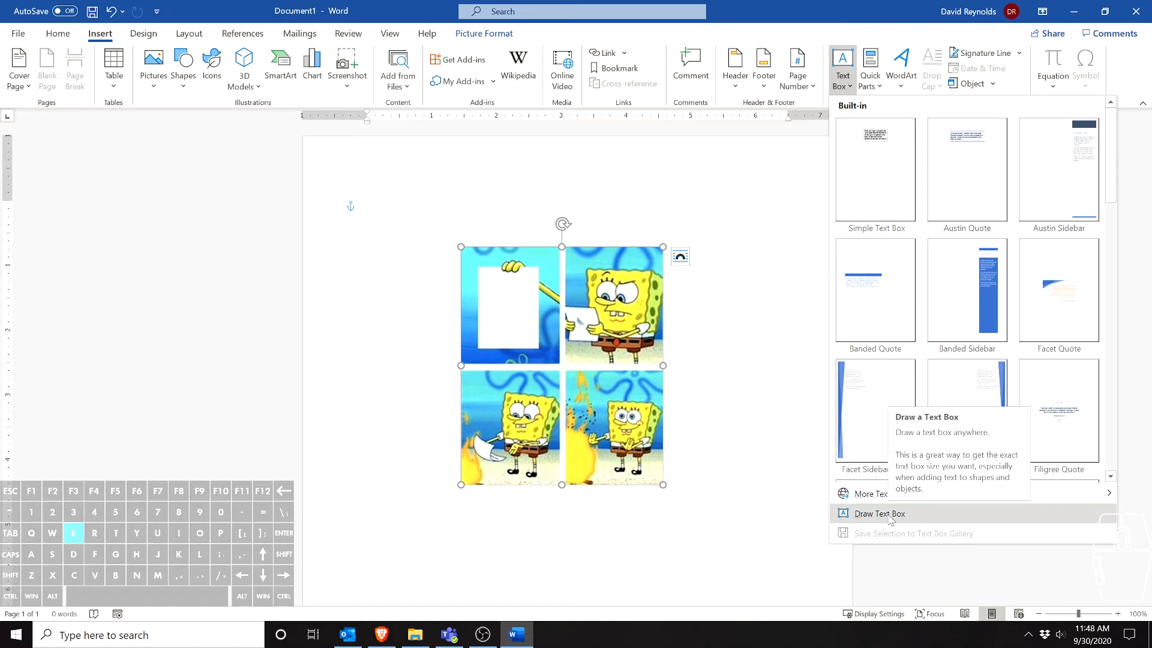
left_click(880, 514)
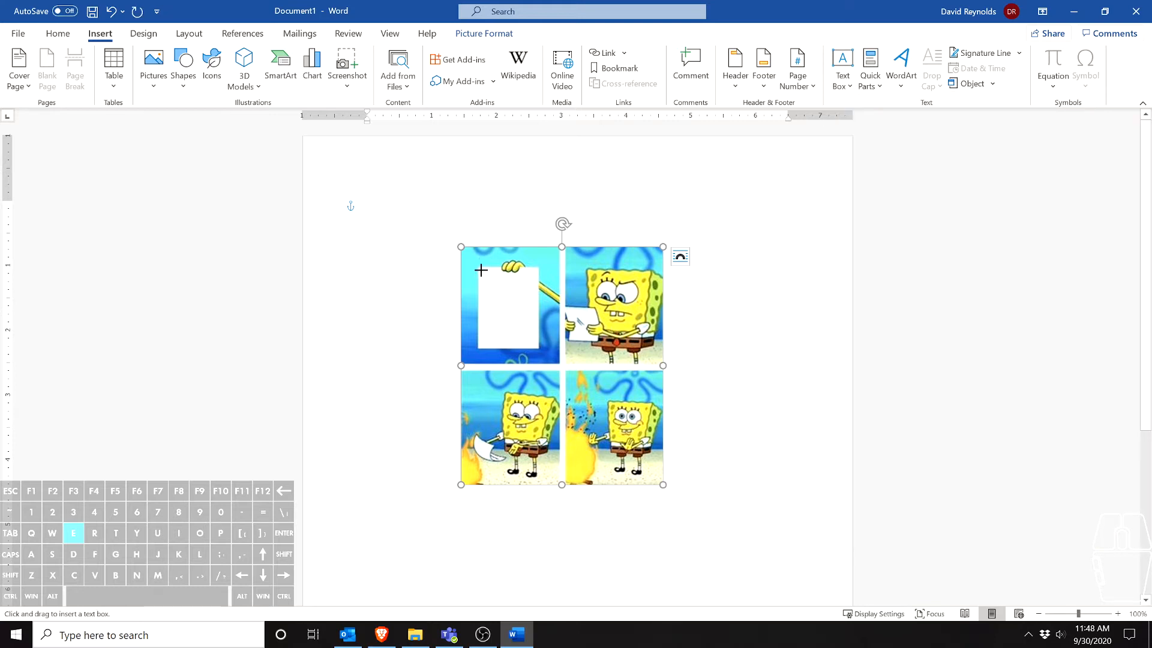
left_click_drag(479, 268, 537, 348)
left_click_drag(507, 268, 507, 274)
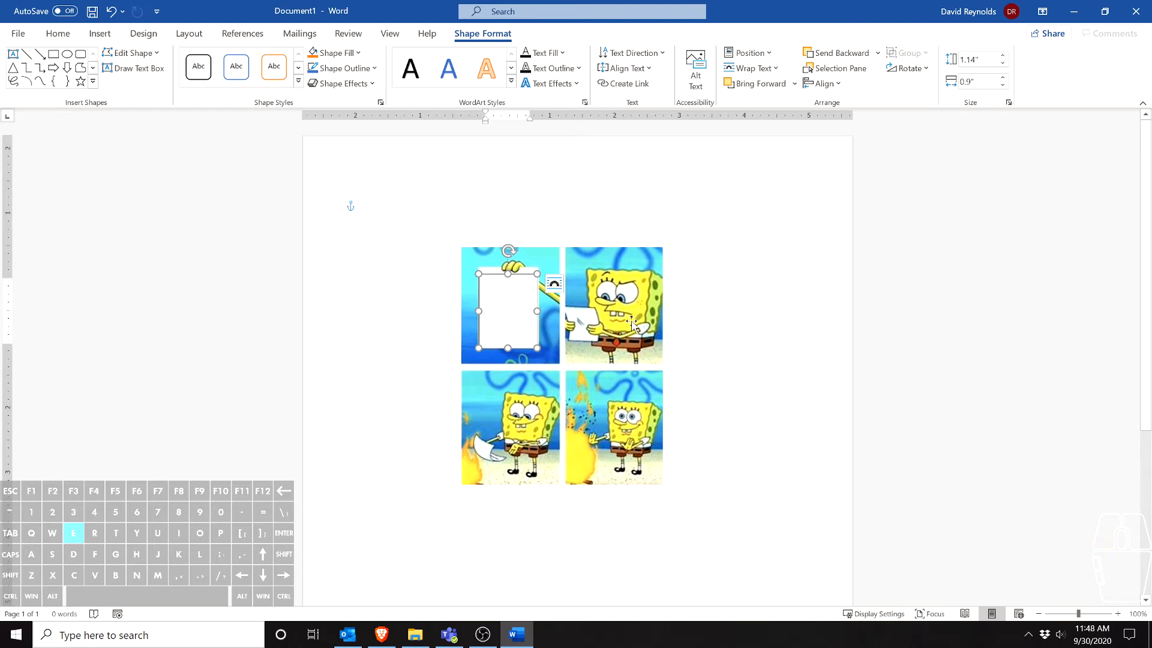
left_click(743, 318)
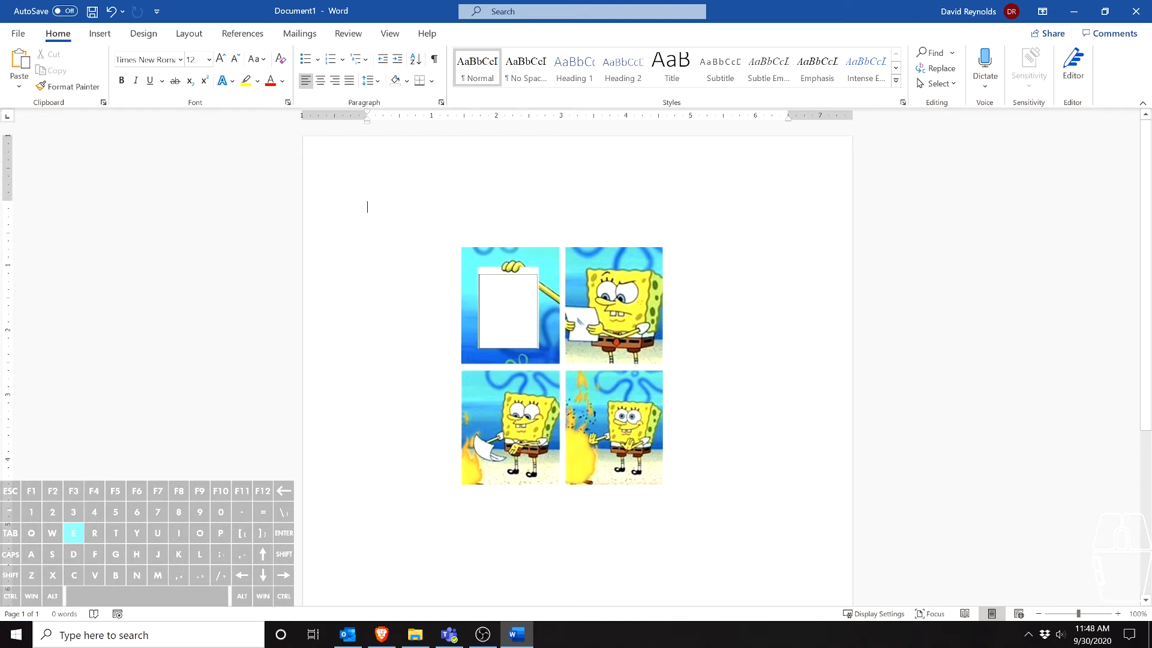
Enlarge the Spongebob picture proportionally from its upper-right corner
left_click(505, 304)
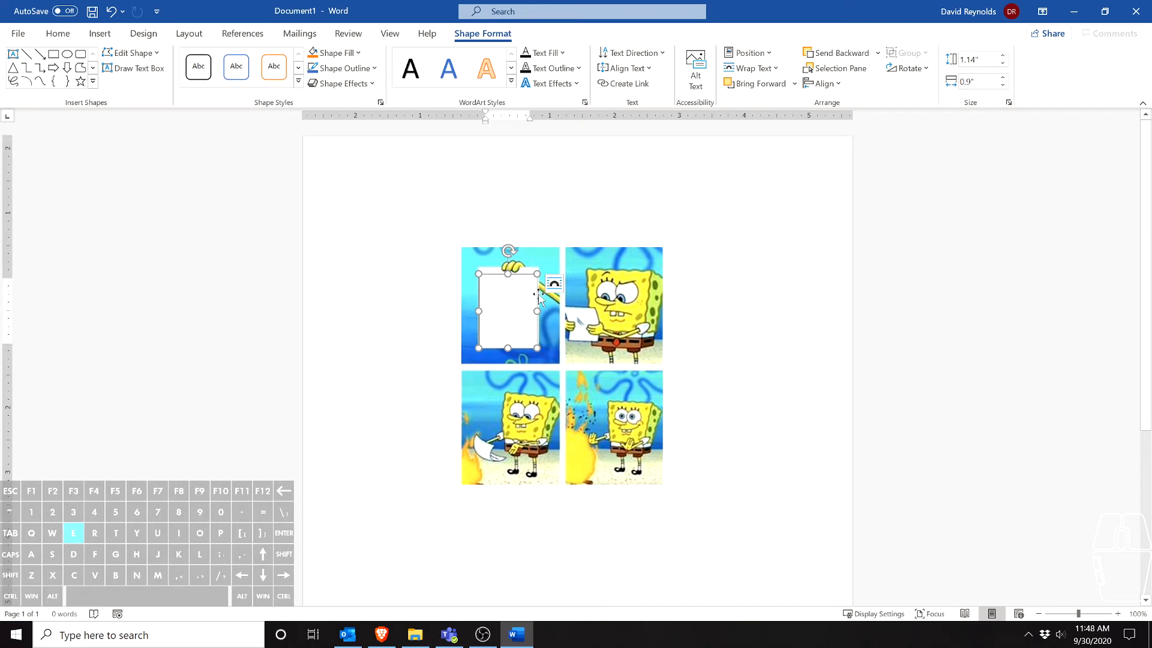
left_click(657, 255)
left_click_drag(662, 247, 747, 149)
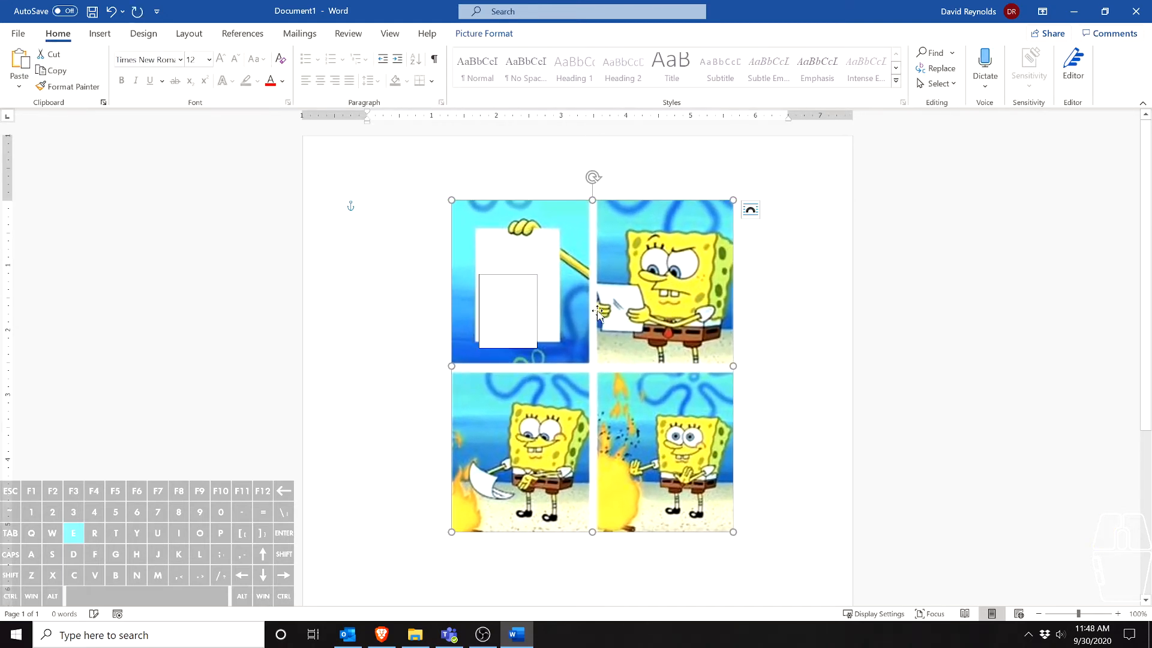
Resize the text box to about 1.65" high and 1.2" wide to fit the enlarged blank paper
left_click(487, 286)
left_click_drag(525, 274, 524, 231)
left_click_drag(536, 306, 557, 339)
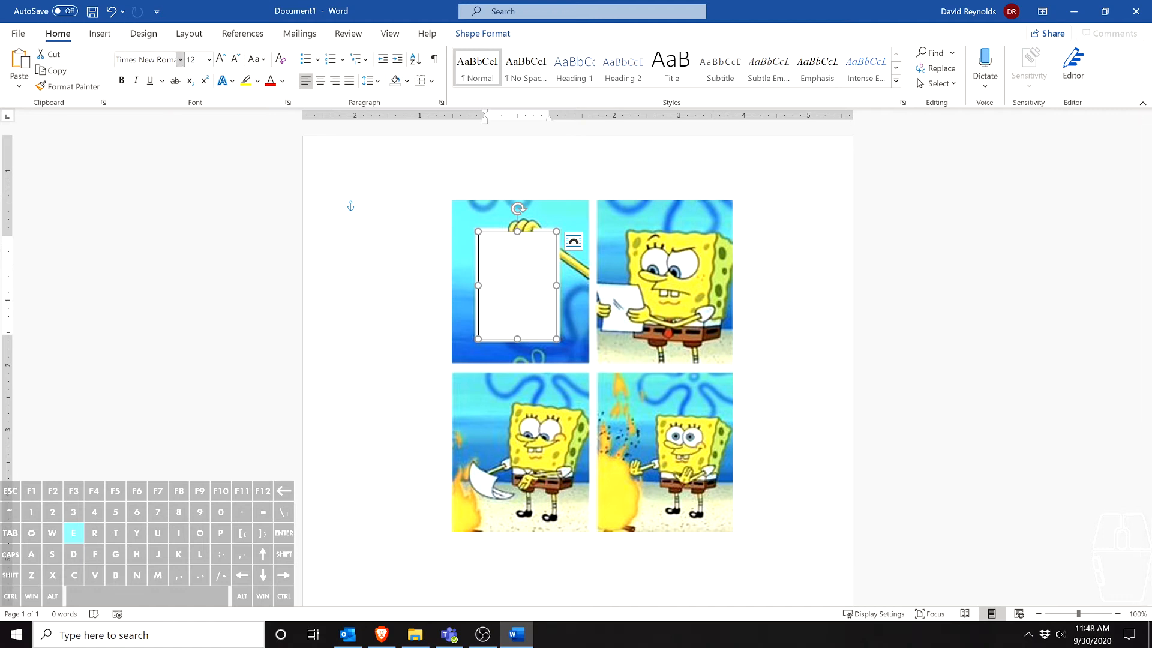
Enter "You only get points if you submit work to Schoology." in the text box
left_click(487, 246)
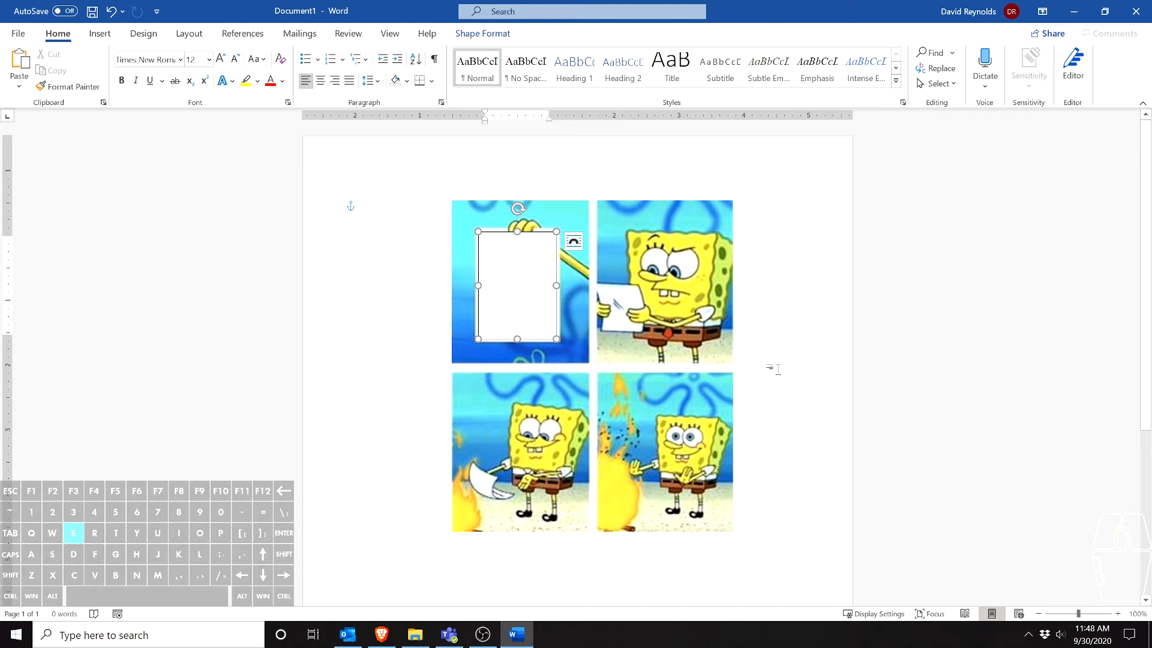
type("You on")
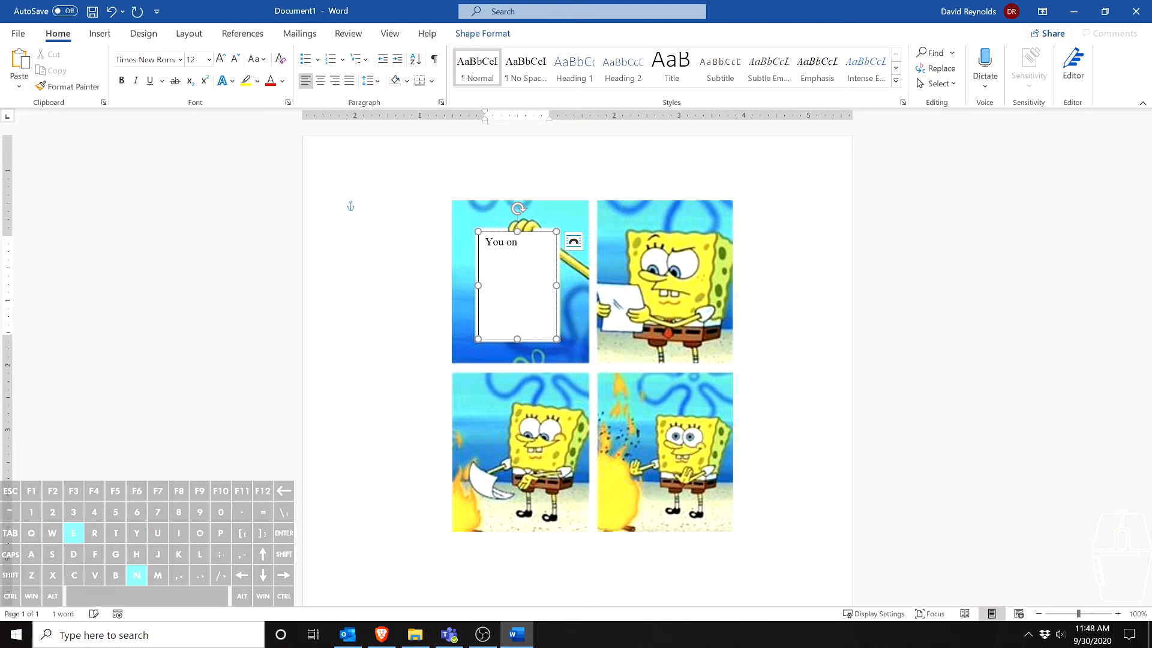
type("ly get points i")
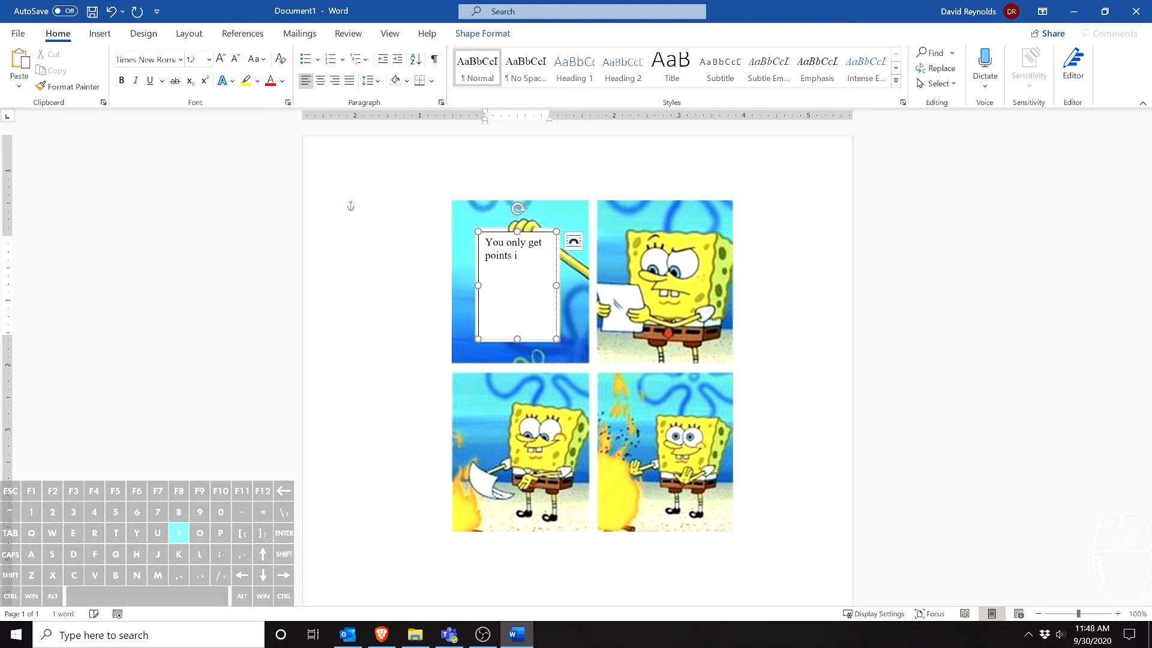
type("f you")
key("BackSpace")
key("BackSpace")
type("u submit work to Schoology.")
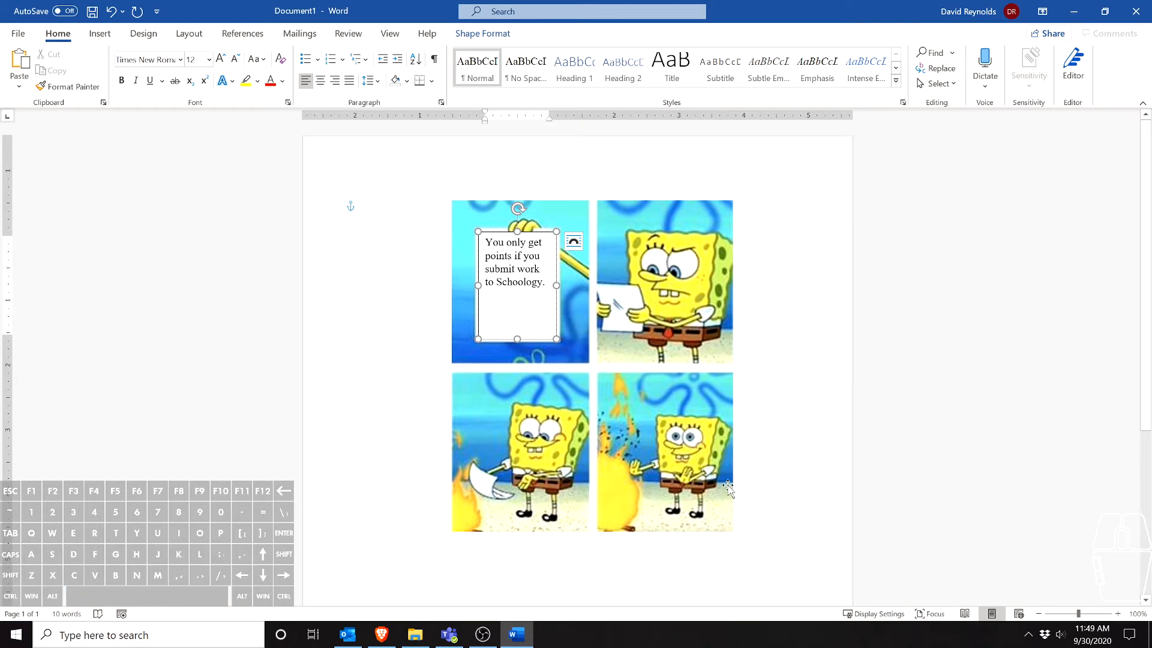
left_click(784, 414)
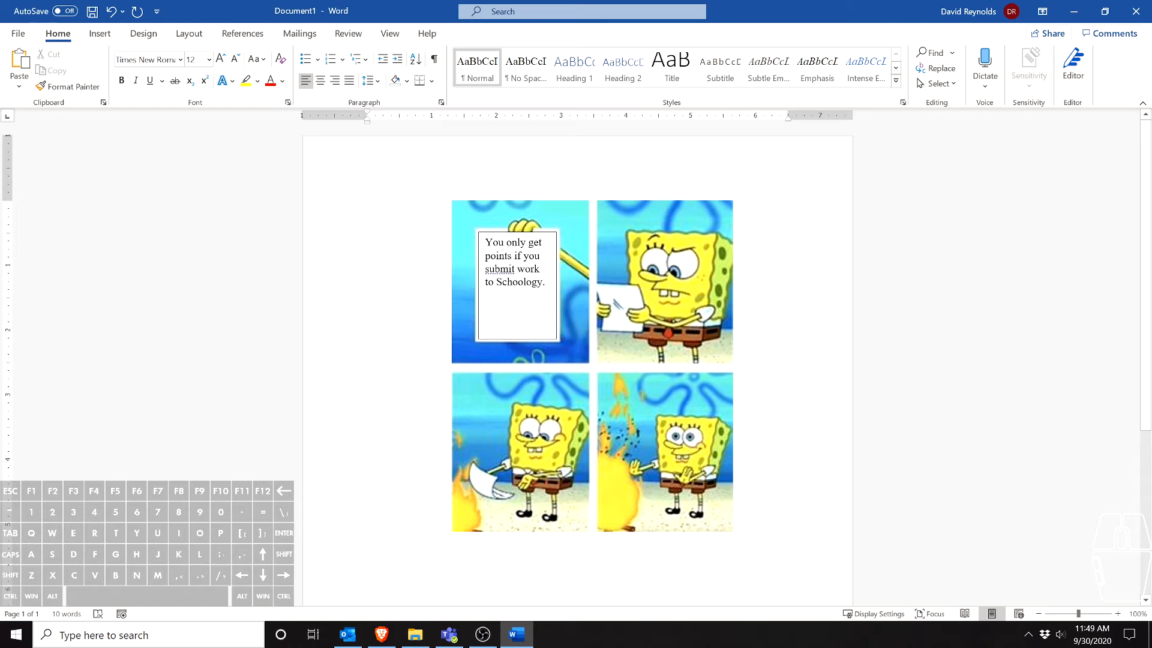
Remove the outline from the text box on the paper
left_click(541, 270)
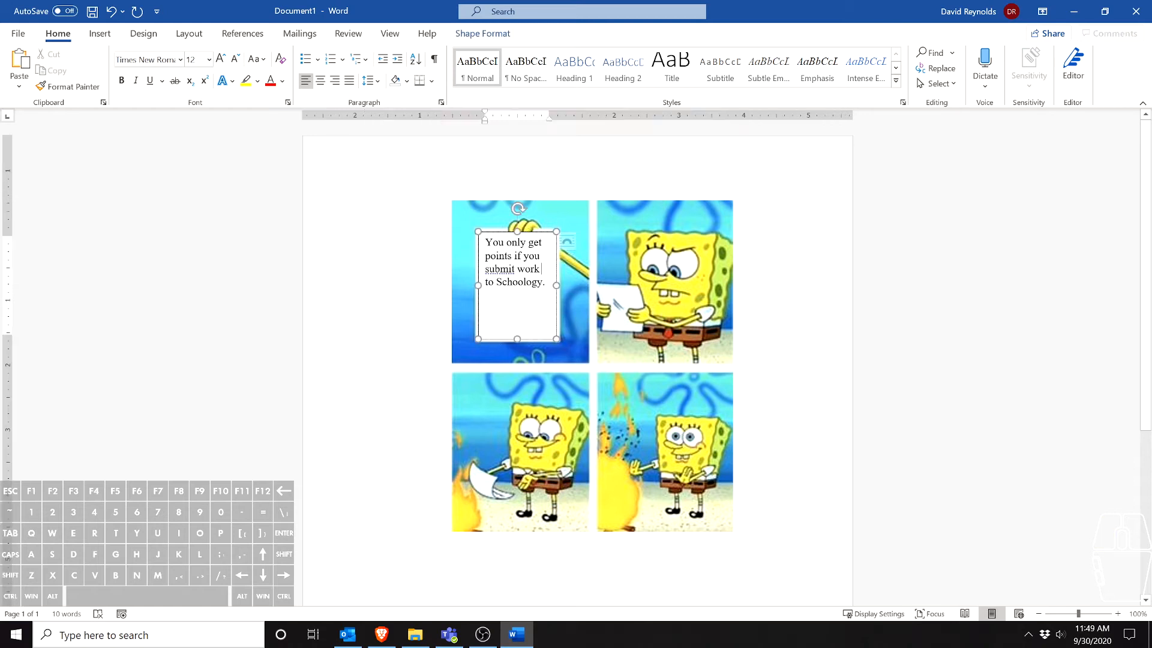
left_click(474, 35)
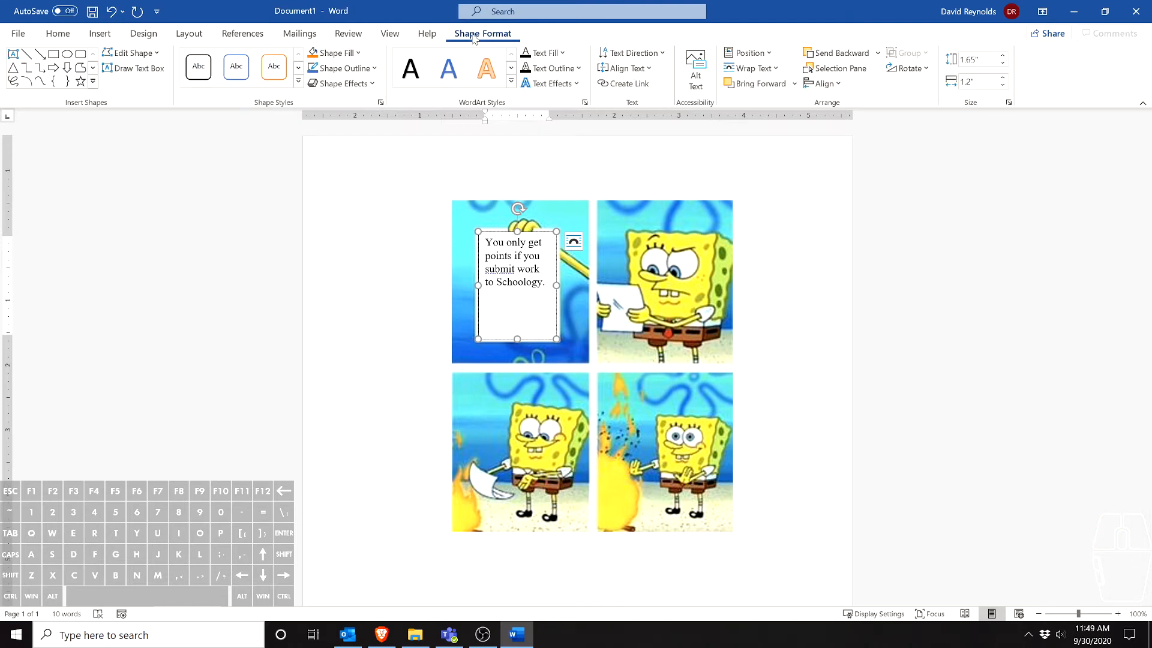
left_click(339, 75)
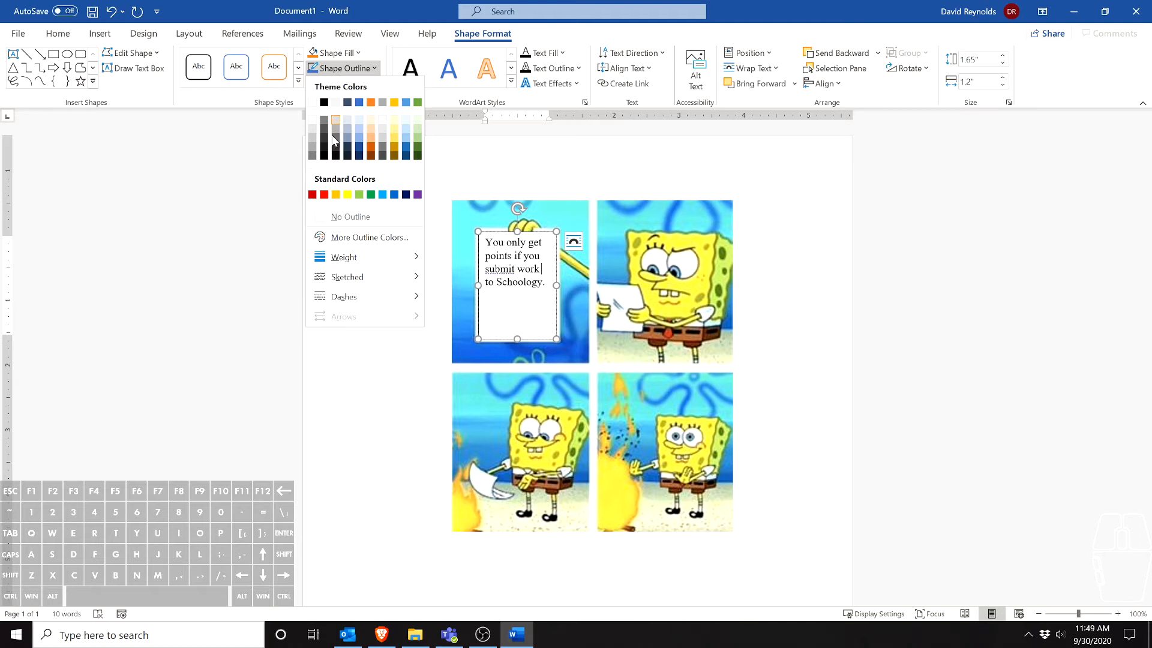
left_click(354, 217)
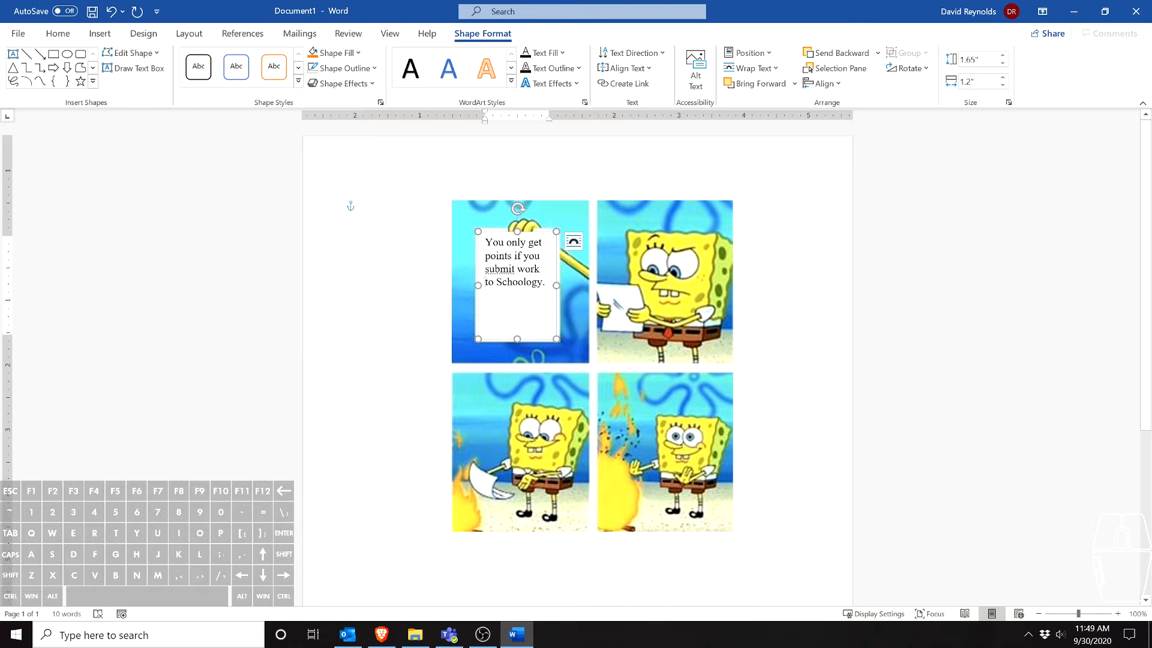
left_click(350, 204)
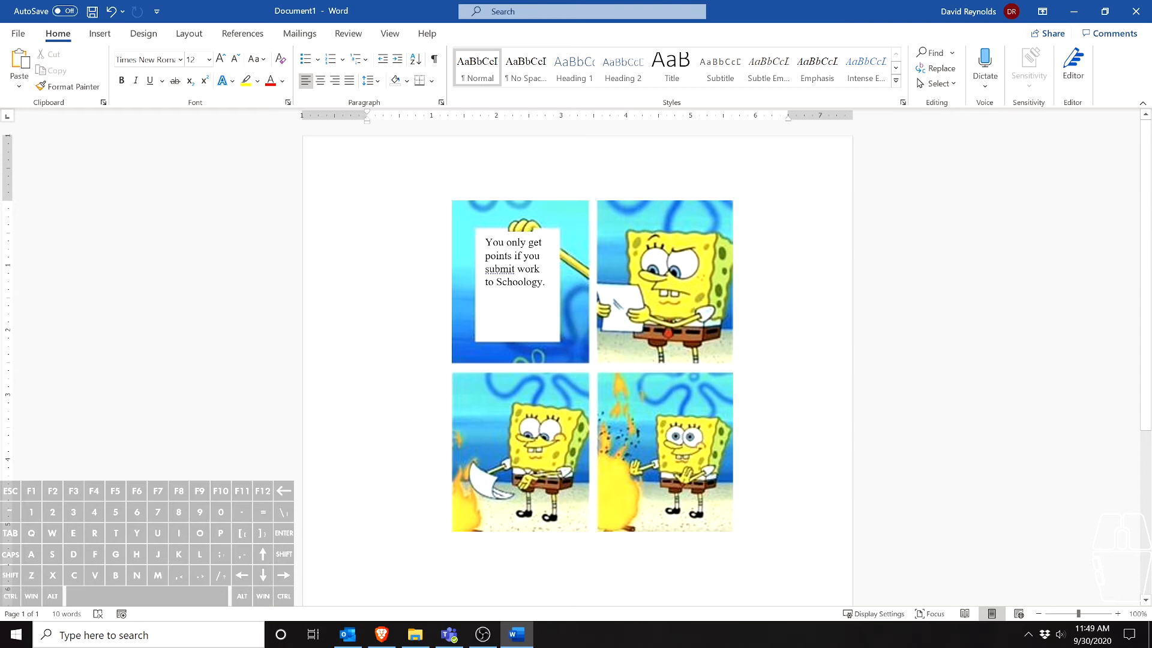
Set the text box's shape fill to No Fill
left_click(521, 234)
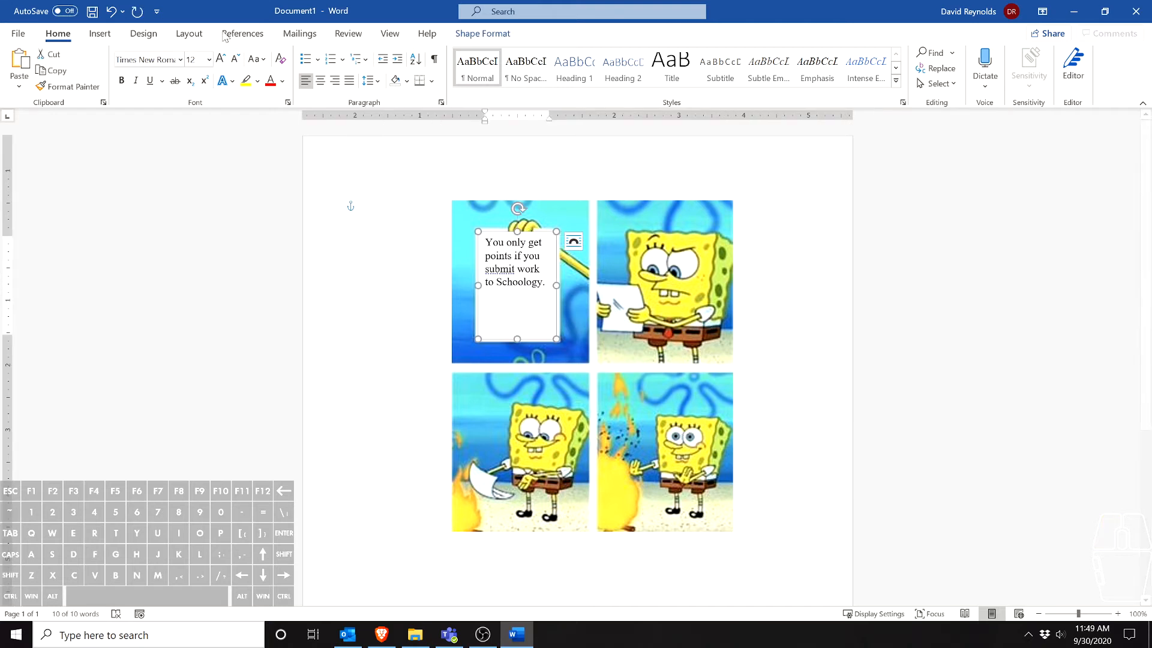
left_click(483, 34)
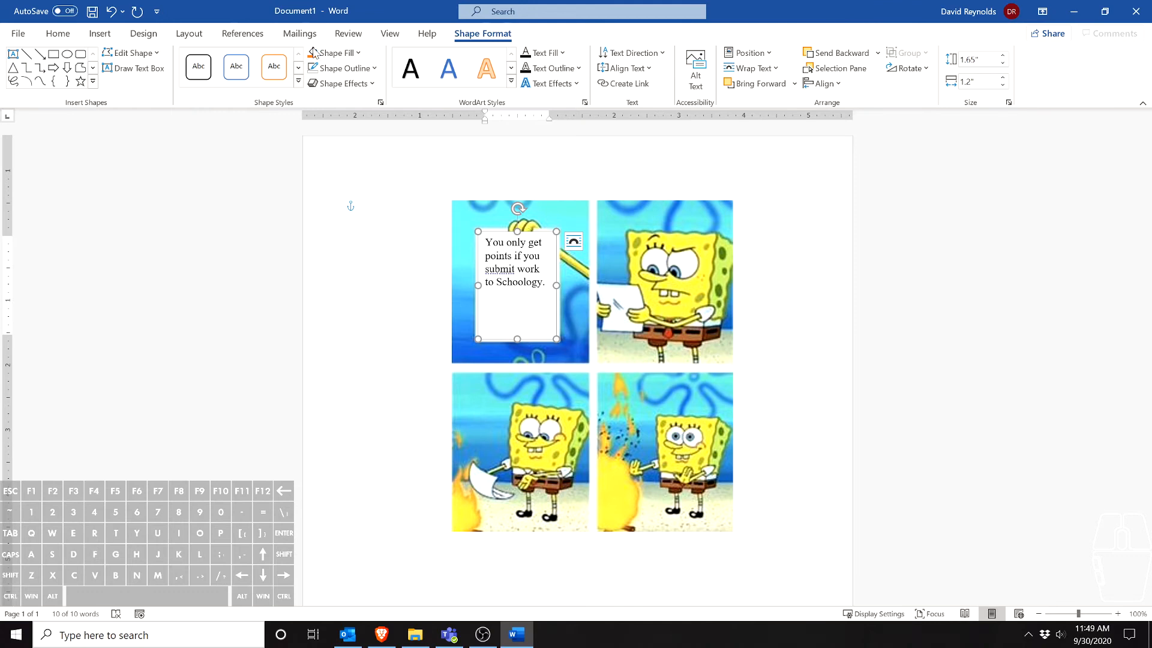
left_click(345, 54)
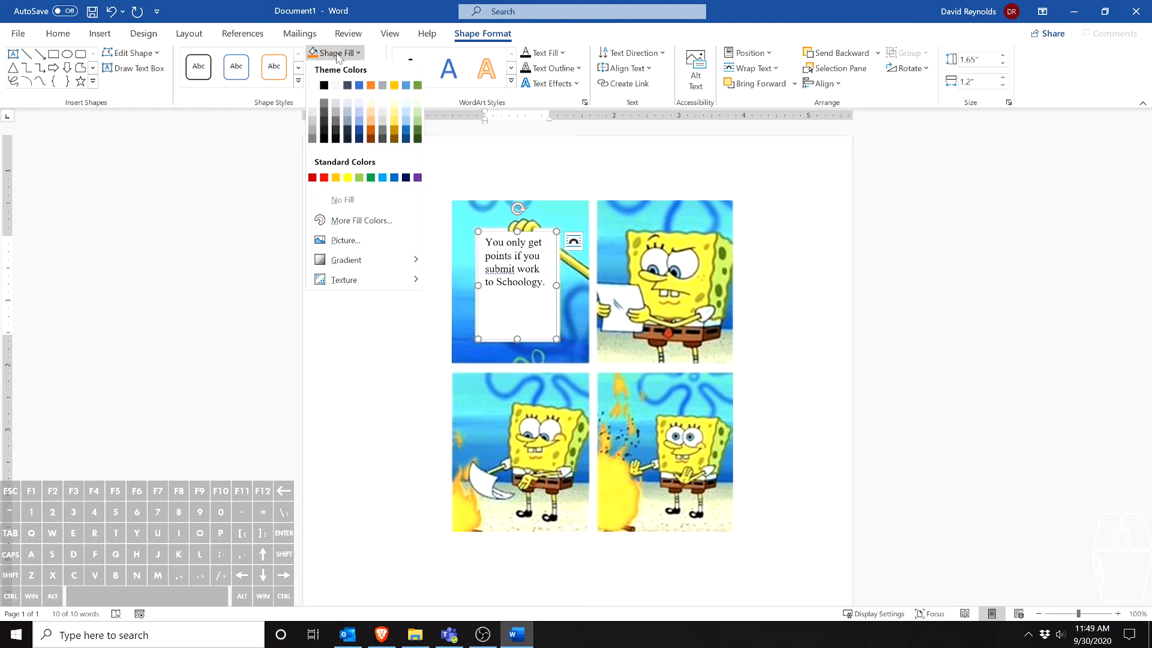
left_click(348, 202)
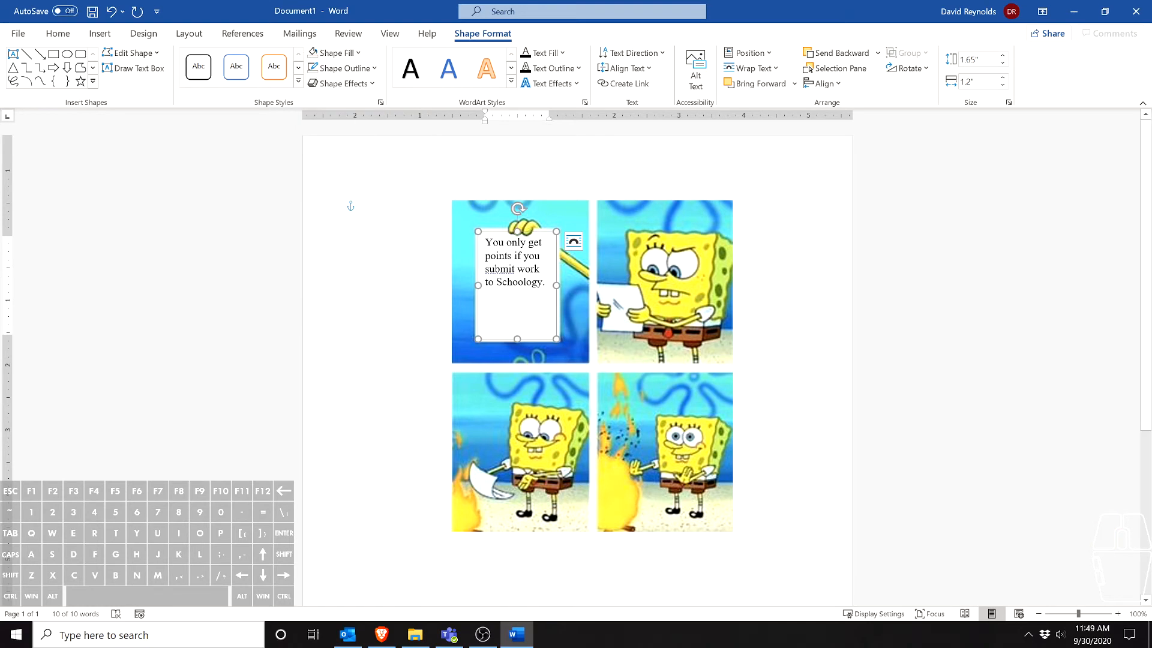
left_click(363, 206)
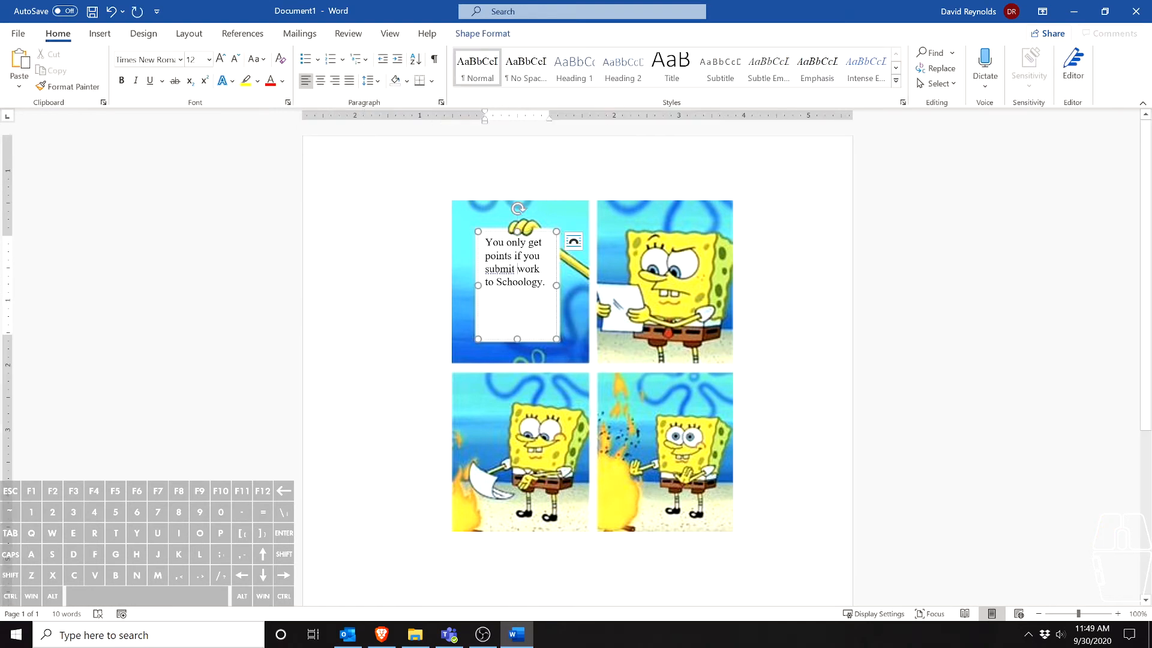
Move the text box off the picture onto the empty page beside it, and place it back over the paper
left_click_drag(542, 232, 432, 240)
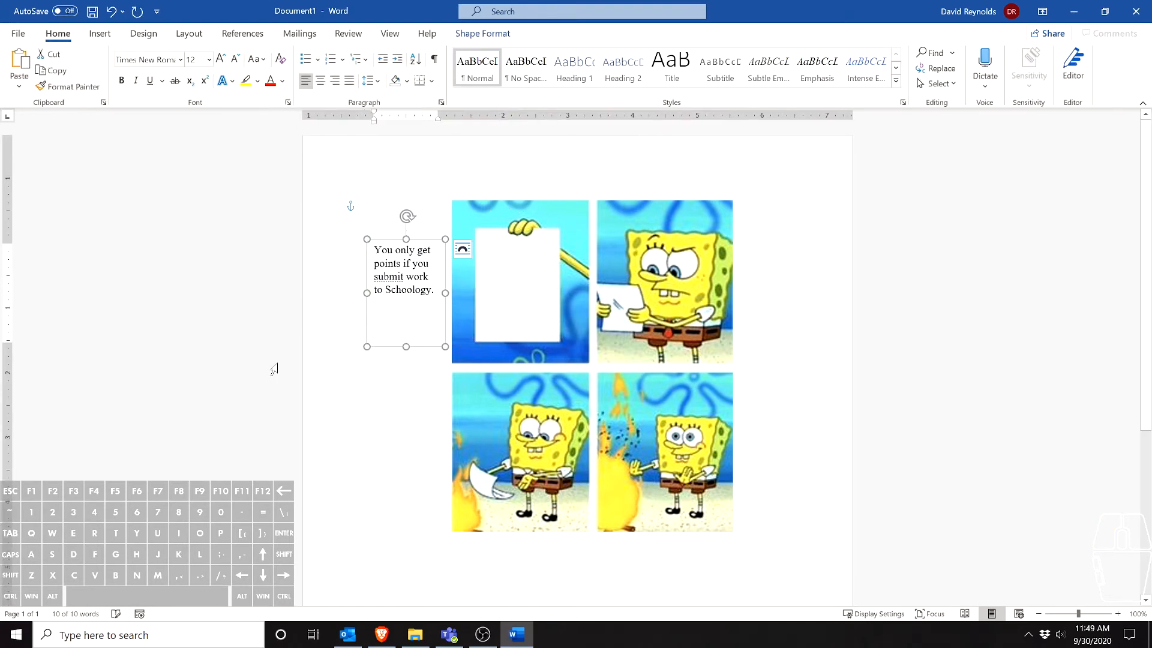
left_click(335, 381)
left_click(780, 413)
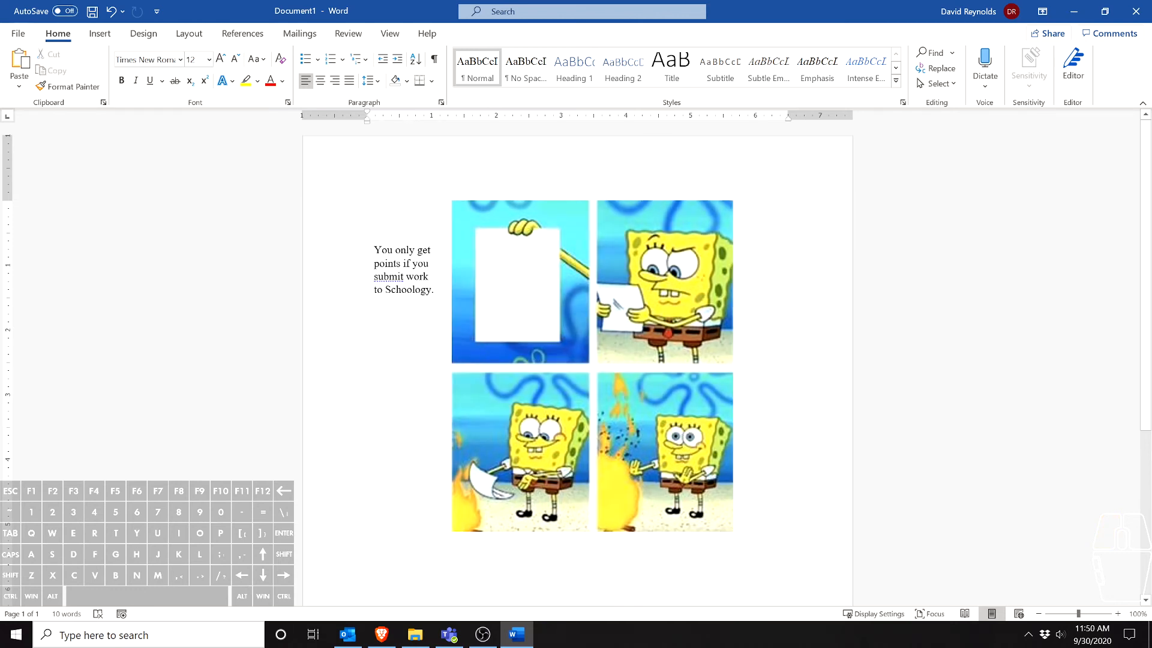
key("ctrl+z")
left_click_drag(425, 238, 539, 235)
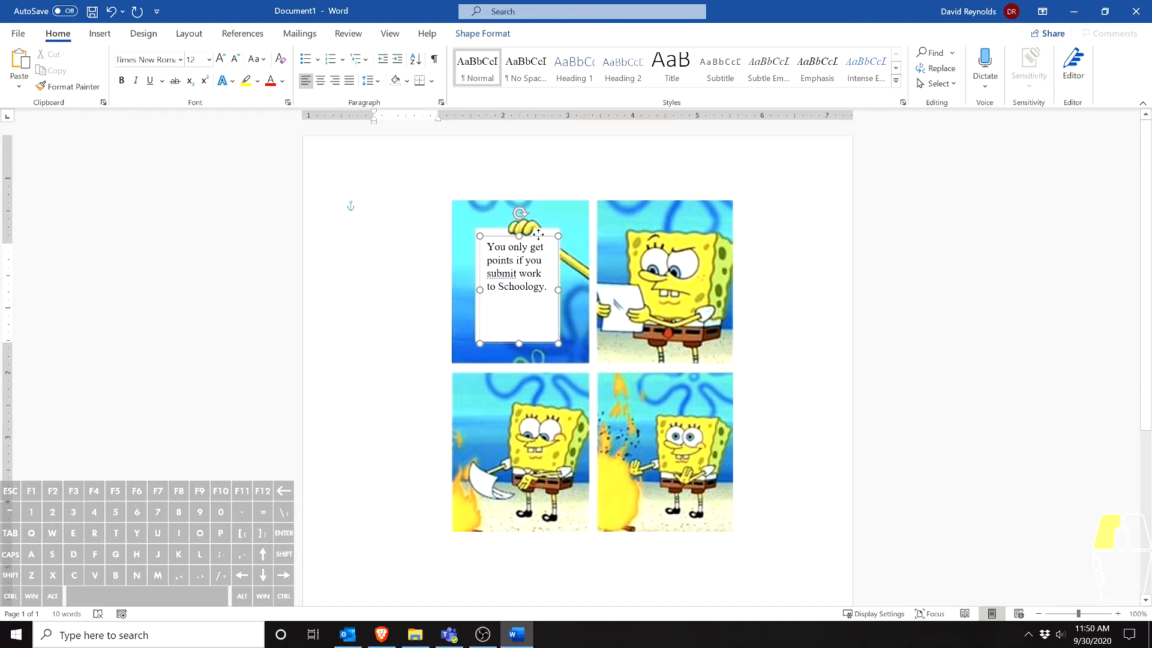
Examine the text box's fill and outline colour options without applying any
left_click(482, 33)
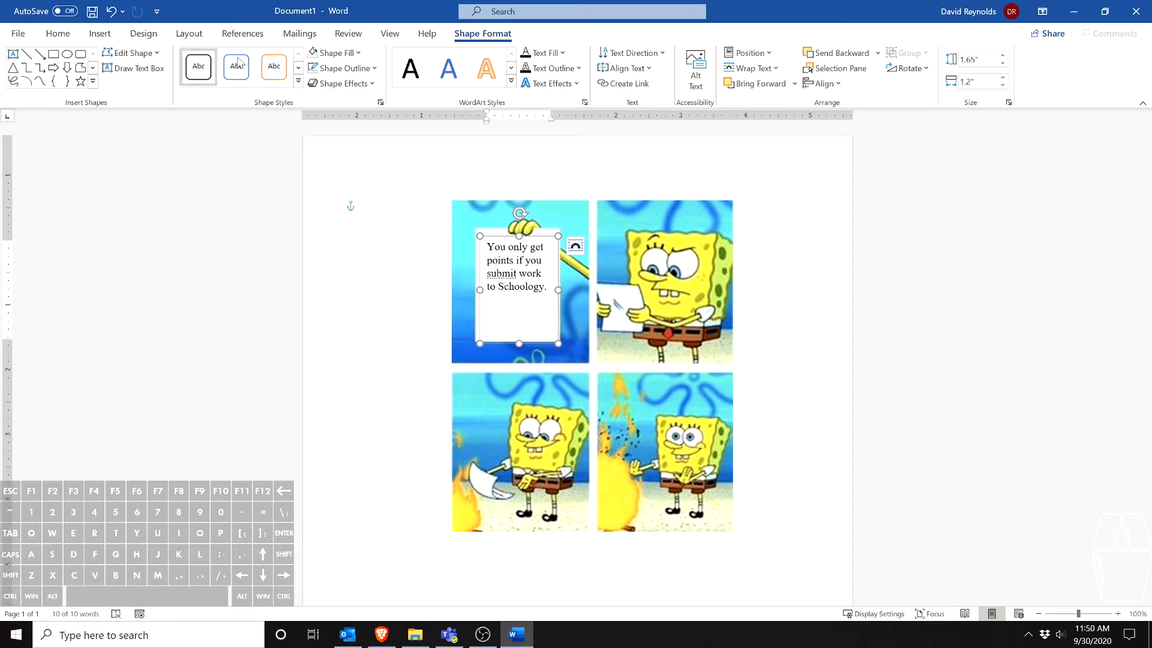
left_click(345, 55)
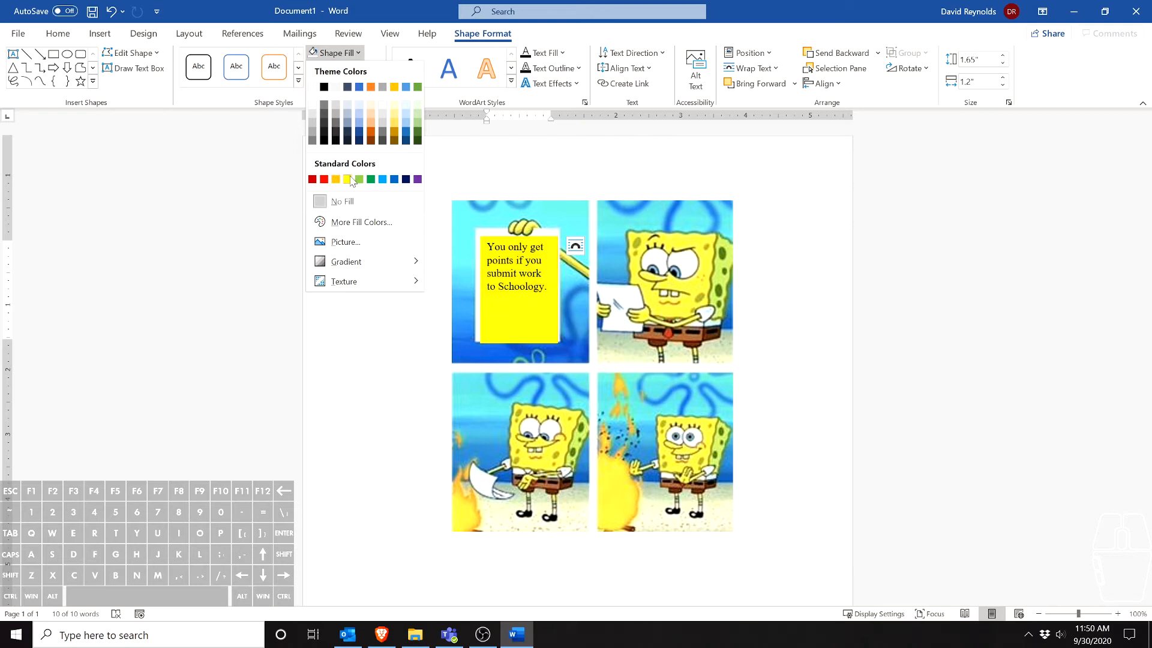
left_click(394, 368)
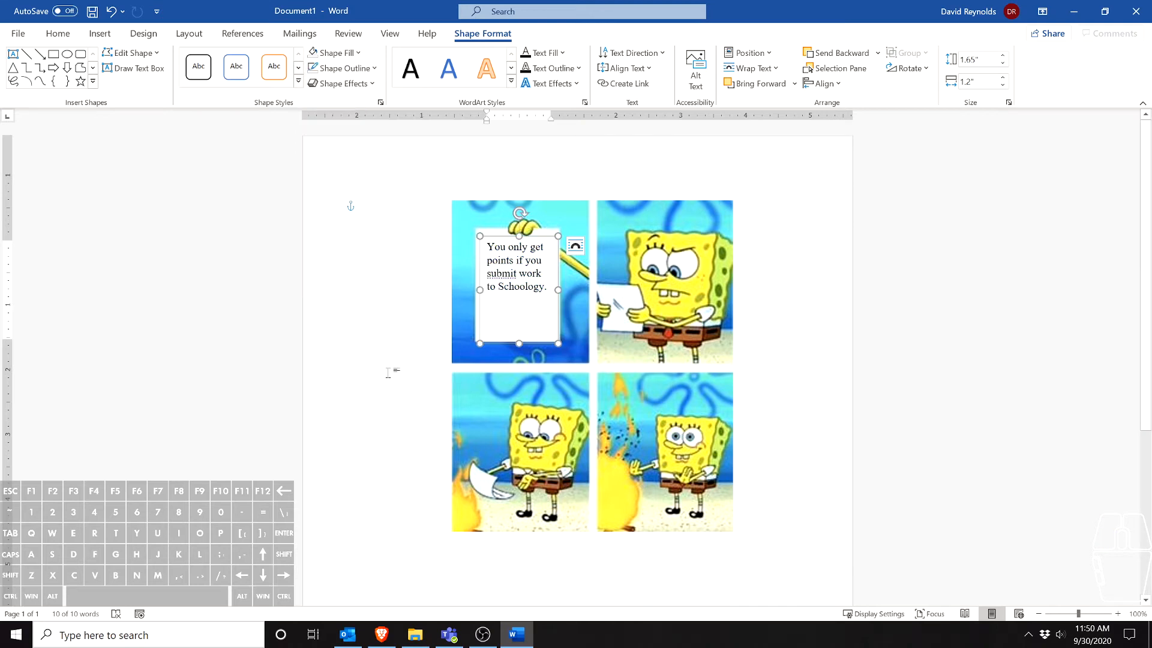
left_click(334, 69)
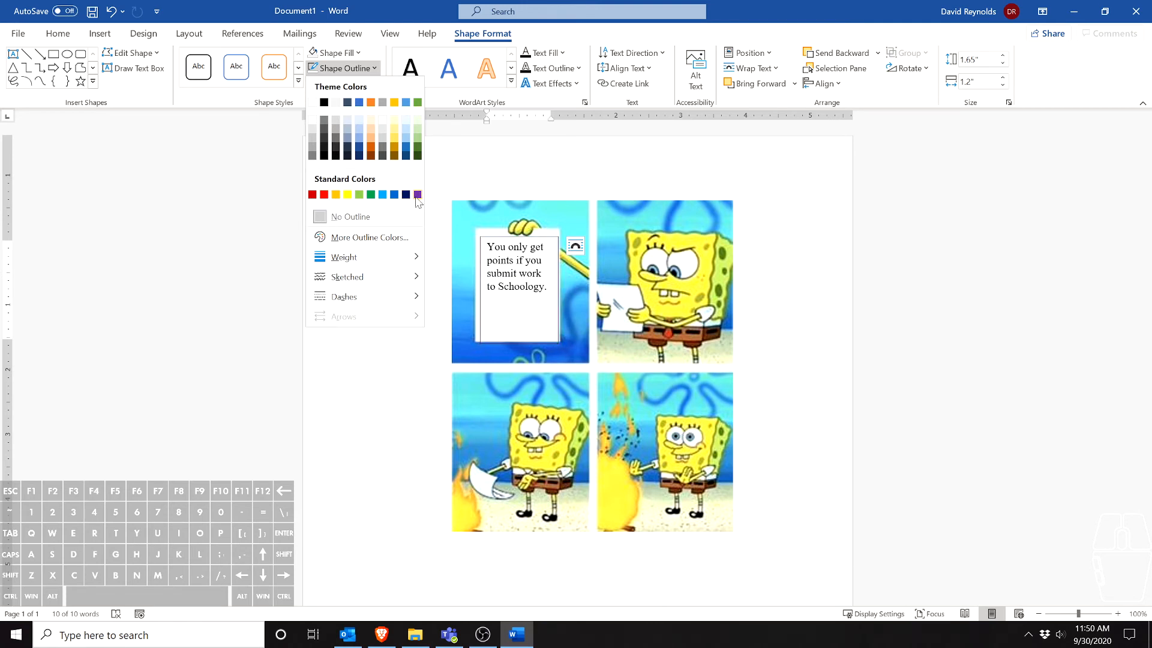
left_click(339, 57)
left_click(336, 55)
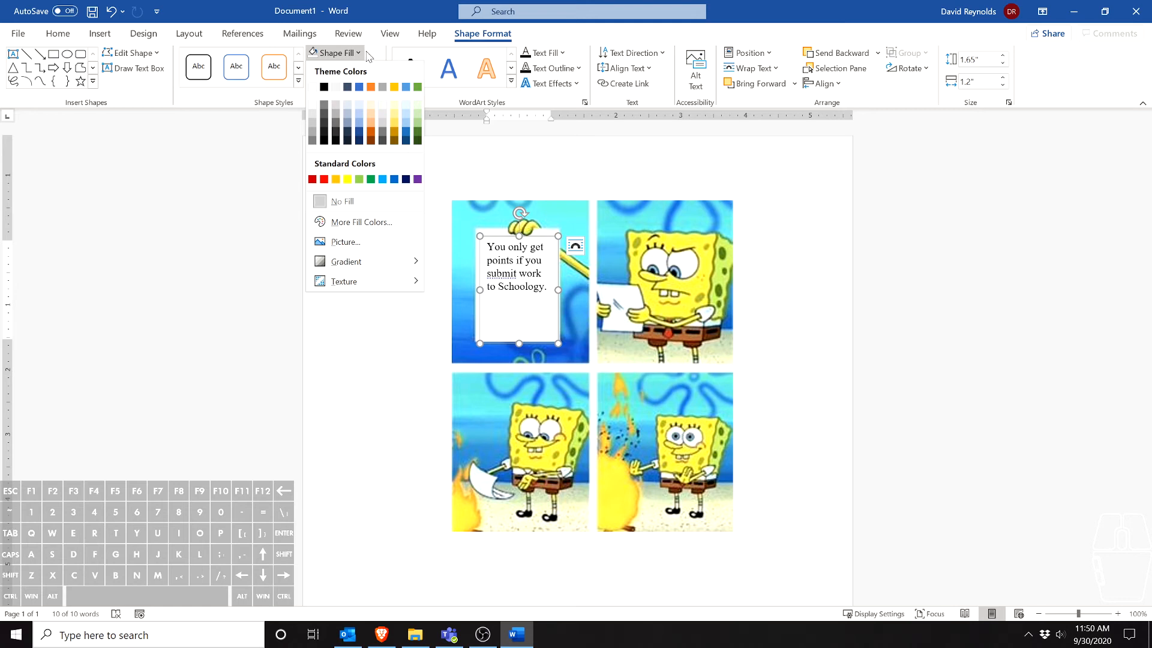
Examine the text fill colours available for the caption on the paper without applying any, and deselect the text box
left_click(355, 55)
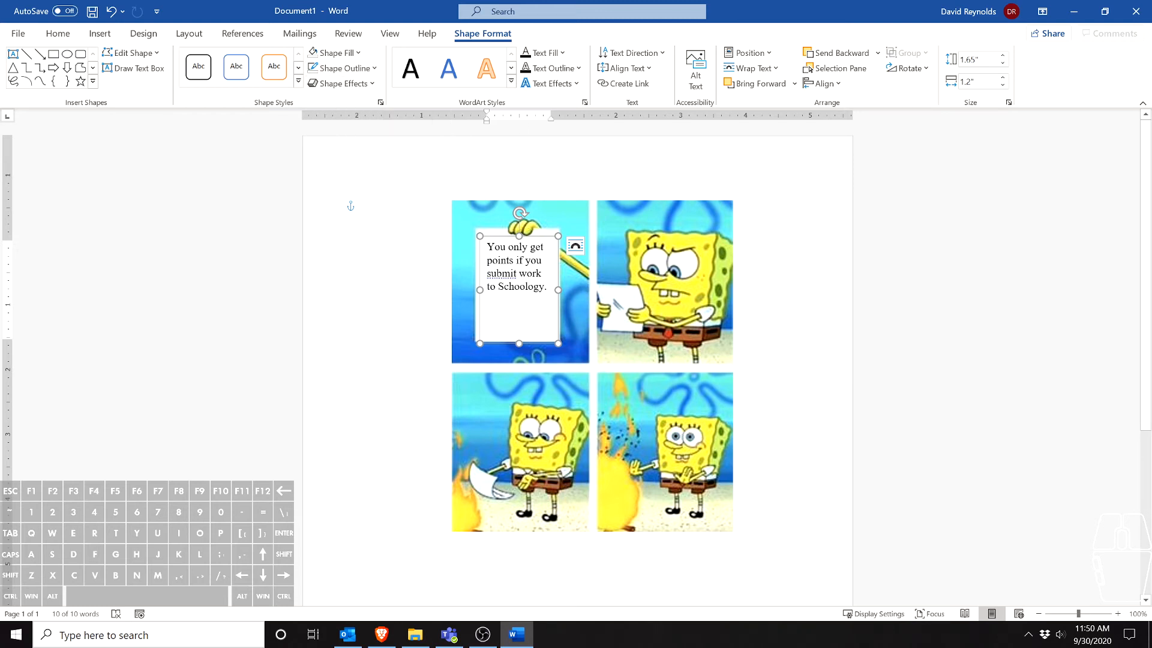
key("ctrl+a")
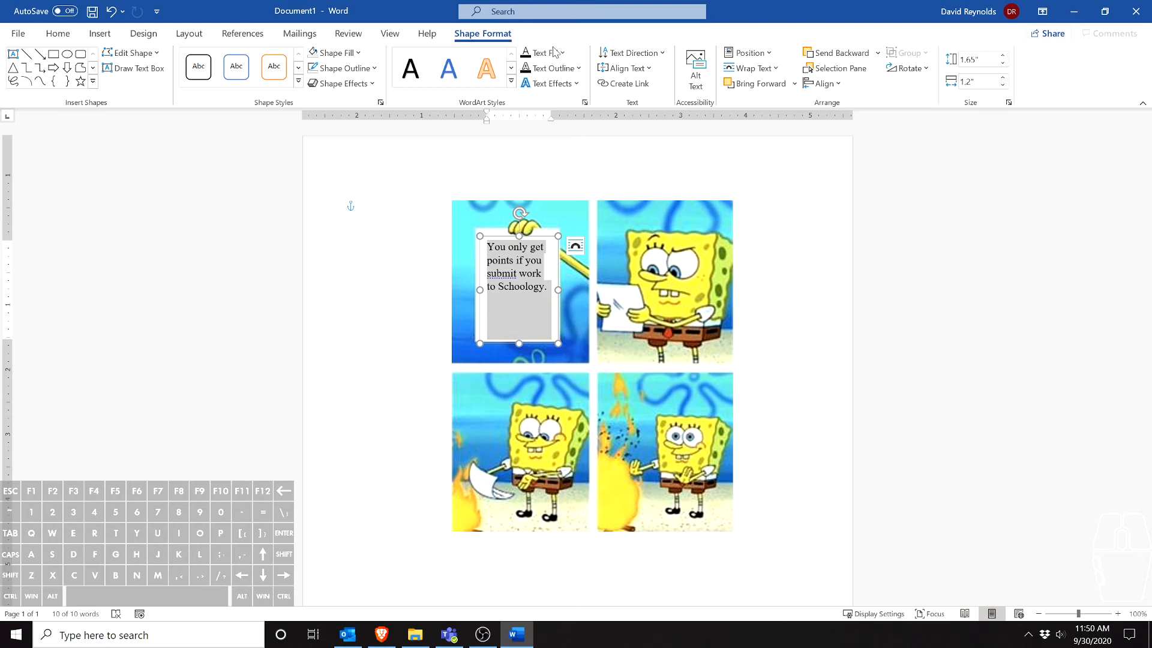
left_click(553, 56)
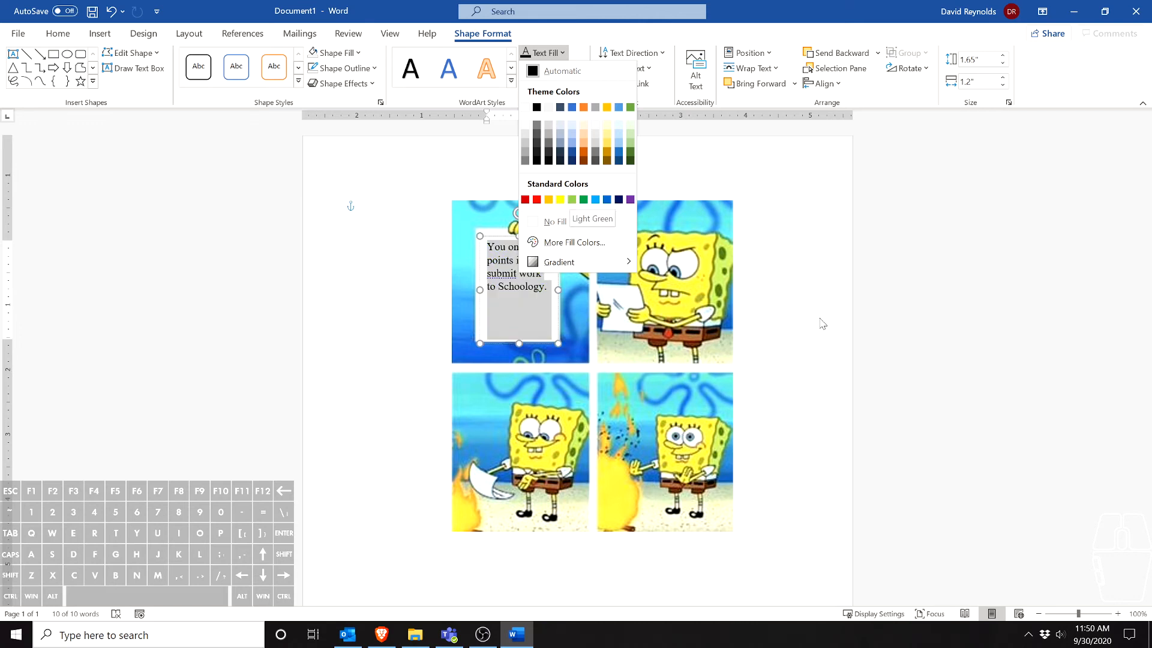
key("Escape")
left_click(539, 306)
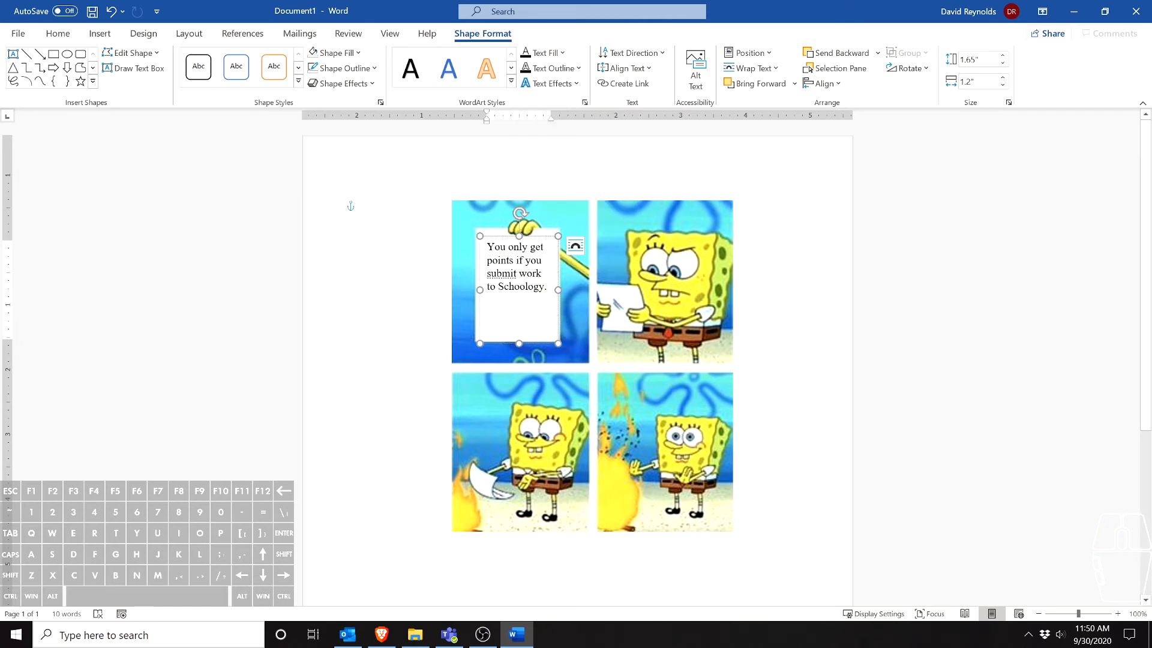
left_click(770, 283)
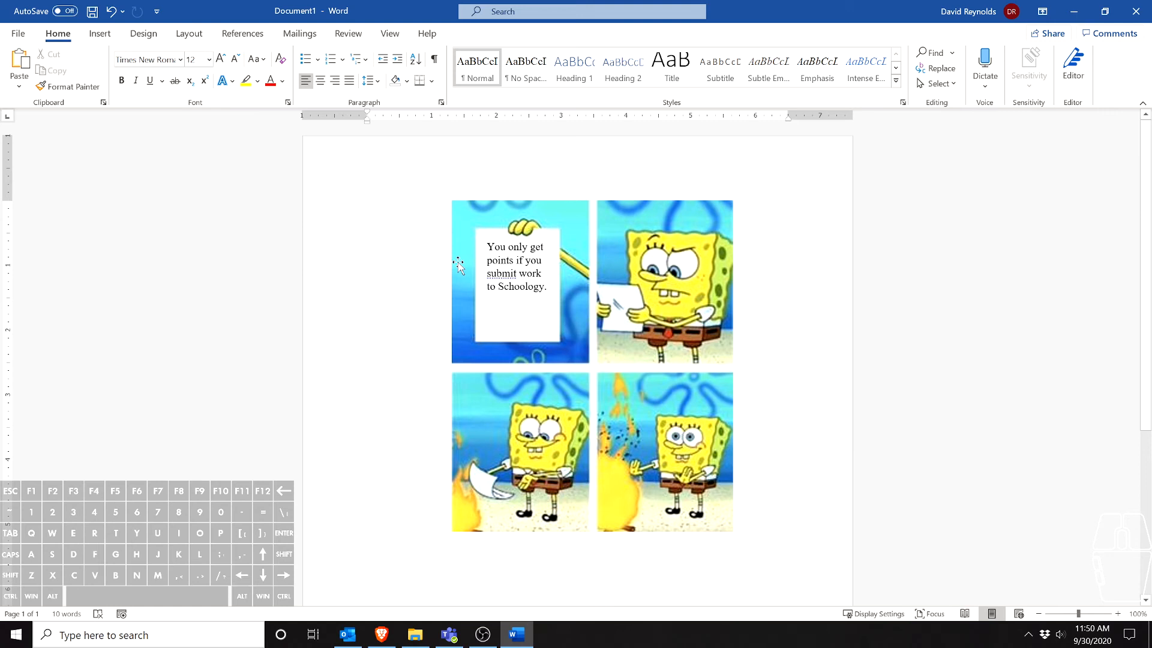
Move the picture toward the page's right edge on its own, and place the text box back over its blank paper
left_click(520, 260)
left_click(388, 279)
left_click(516, 264)
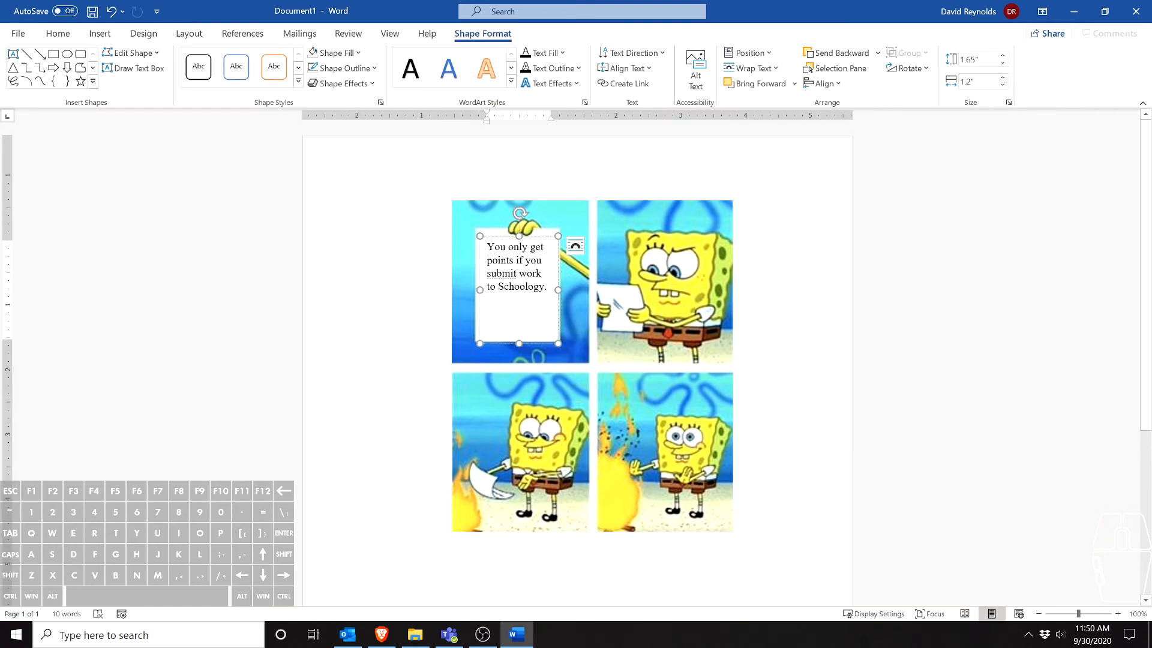
left_click(666, 303)
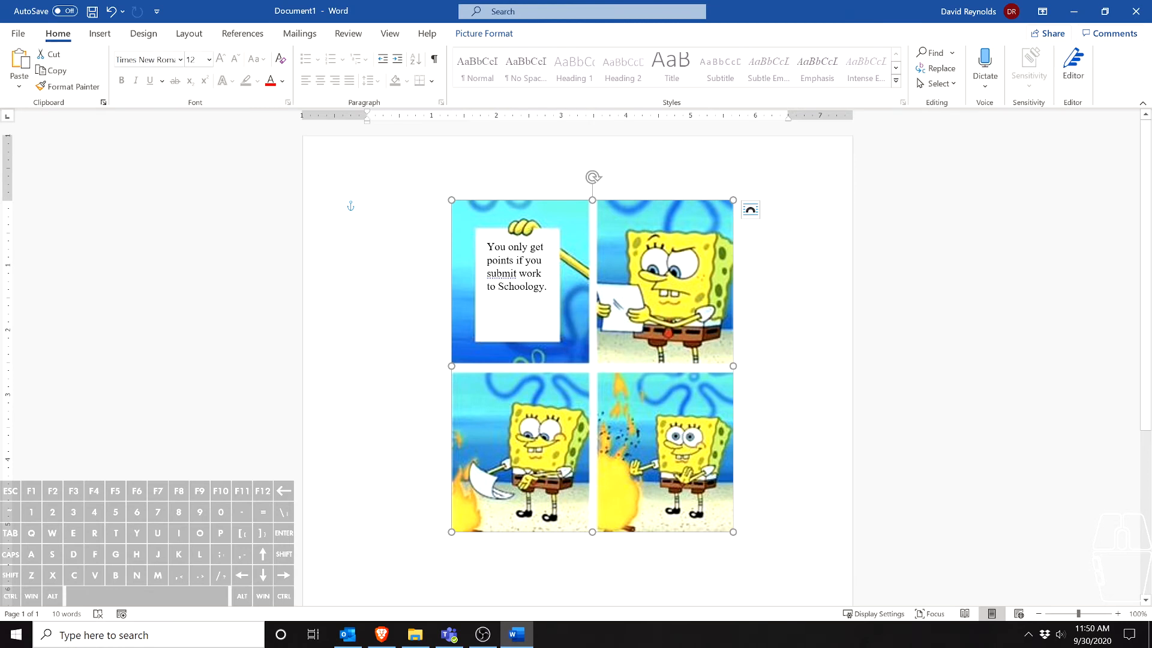
left_click_drag(650, 282, 760, 269)
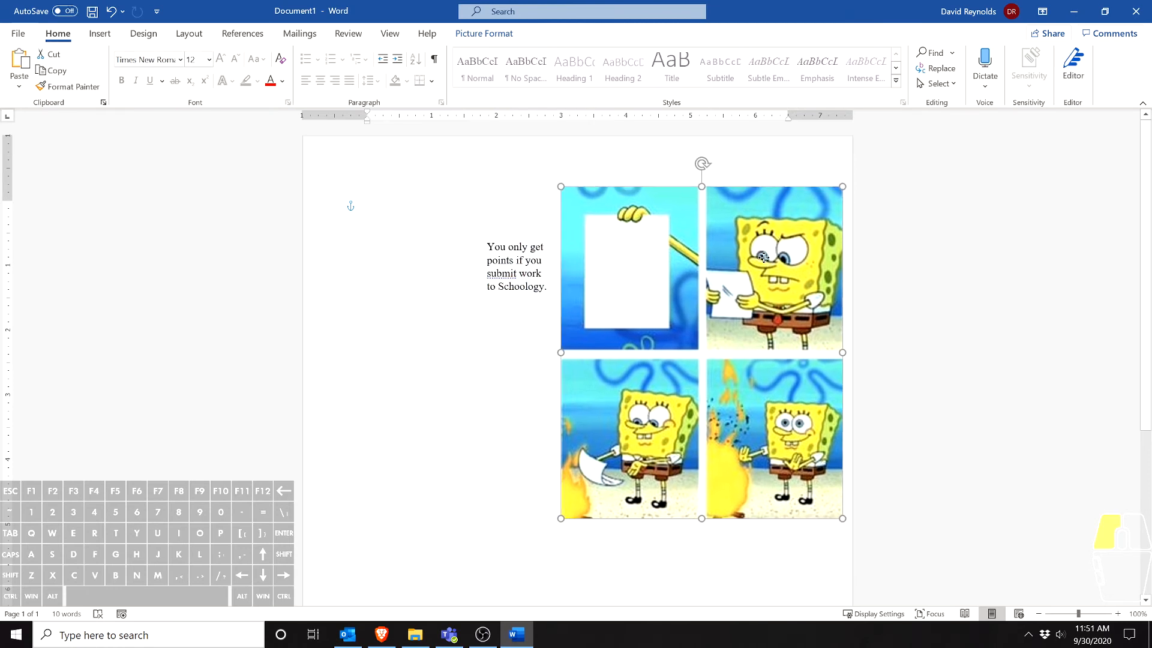
key("Tab")
left_click_drag(527, 236, 638, 229)
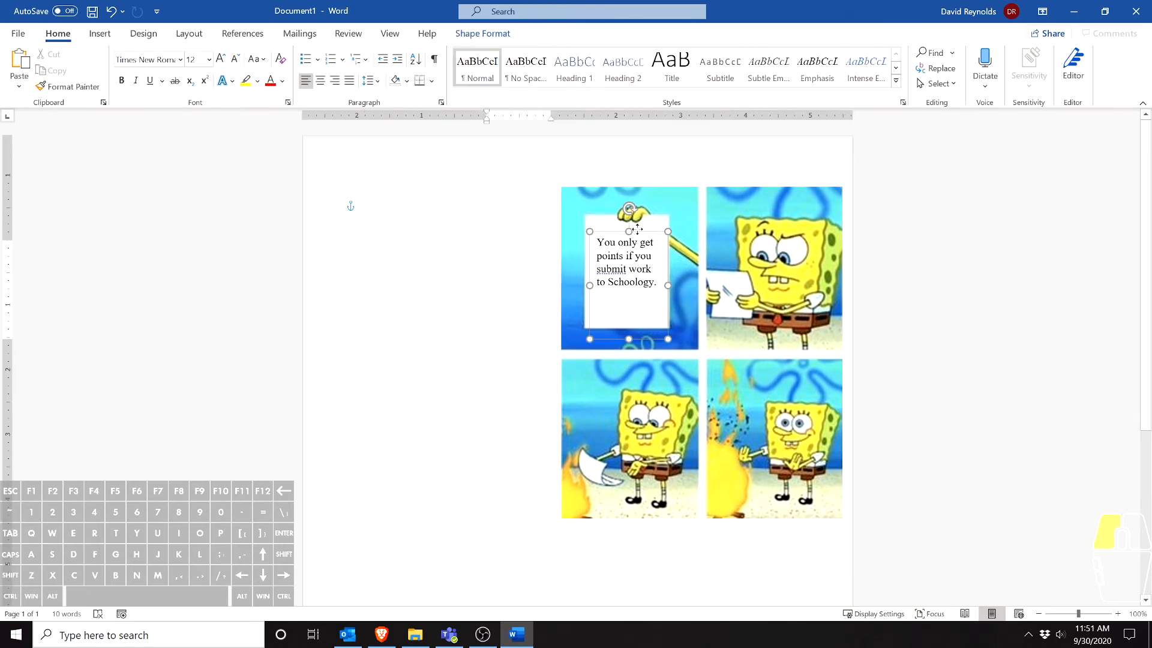
Select the picture and the caption text box together and move both left toward the middle of the page
left_click(775, 264)
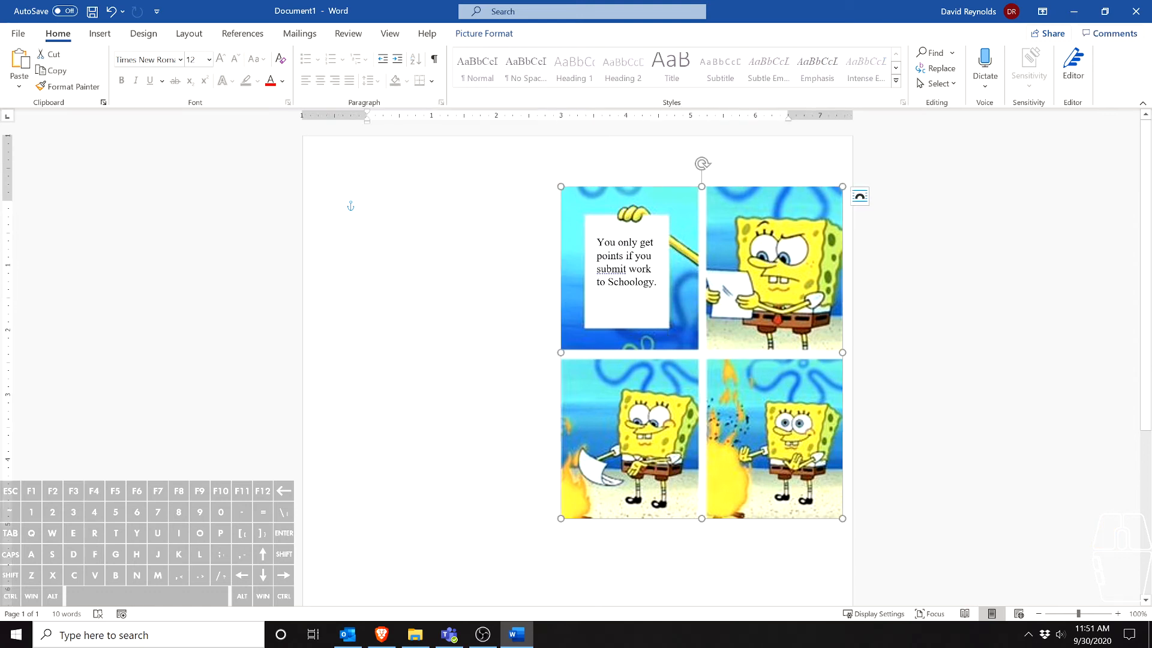
key("ctrl")
left_click(654, 240, "ctrl")
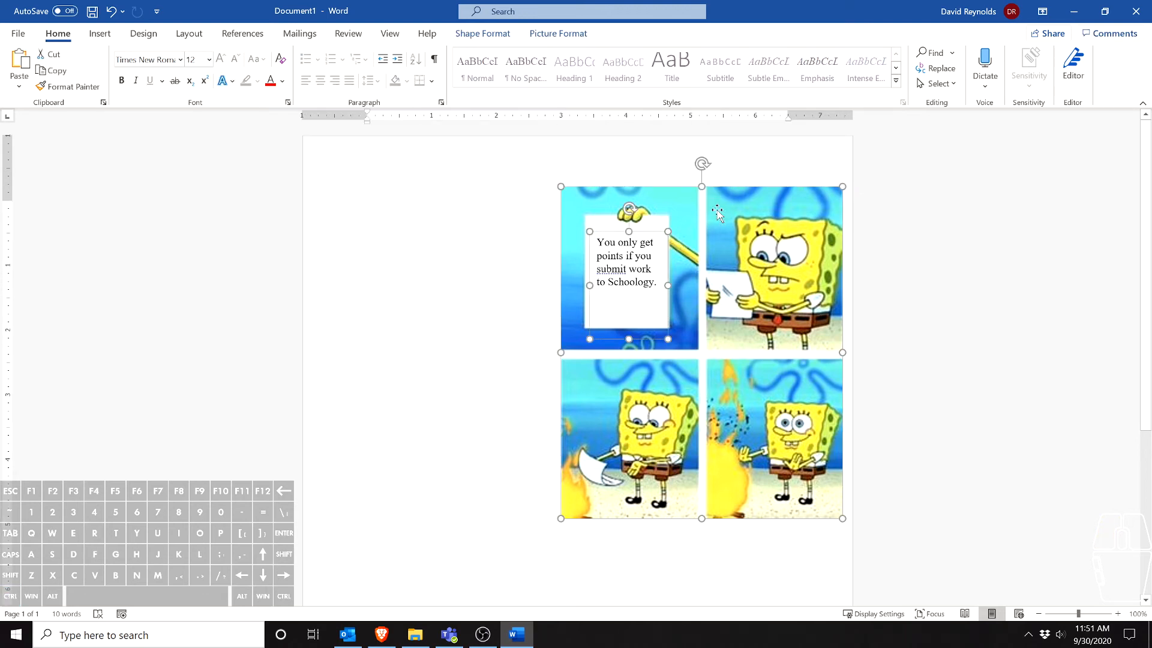
left_click_drag(737, 216, 612, 188)
left_click(754, 232)
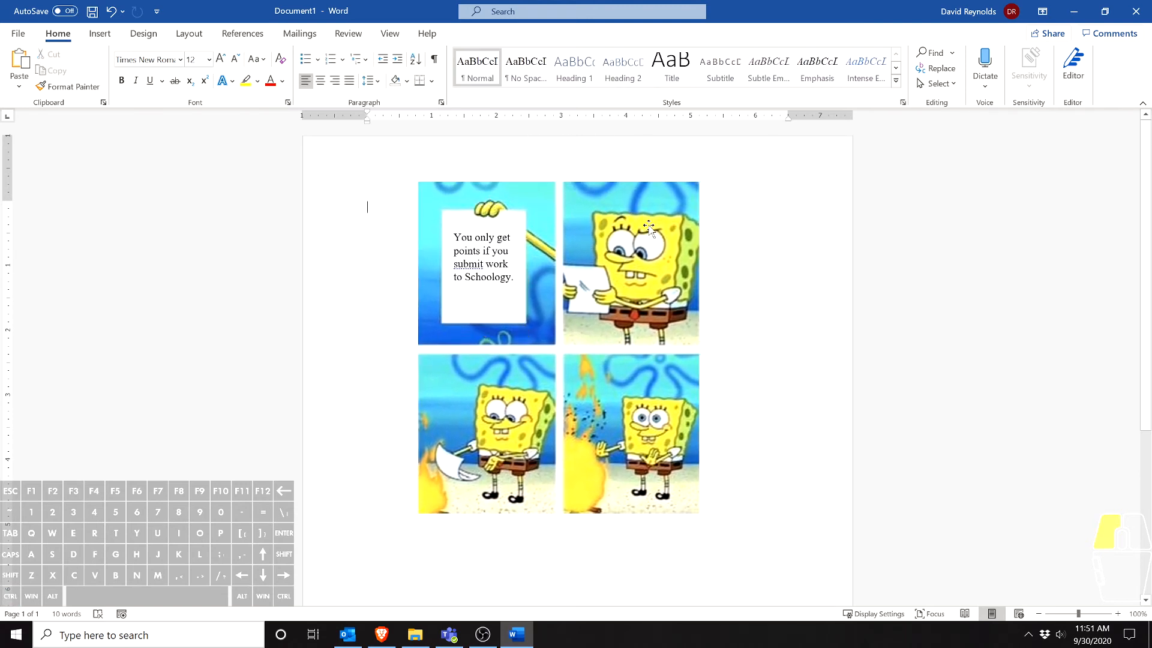
Reselect the text box together with the picture, move both slightly down and right to align with the top margin, and deselect them
left_click(652, 230)
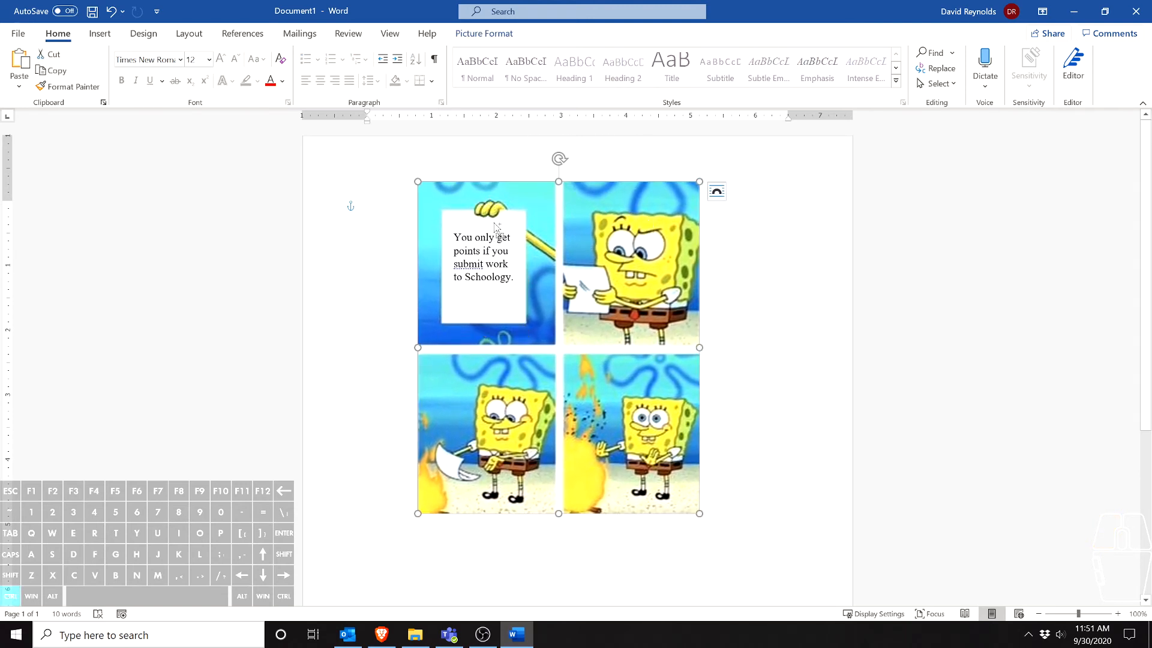
left_click(495, 223, "ctrl")
left_click(494, 224, "ctrl")
left_click(489, 231, "ctrl")
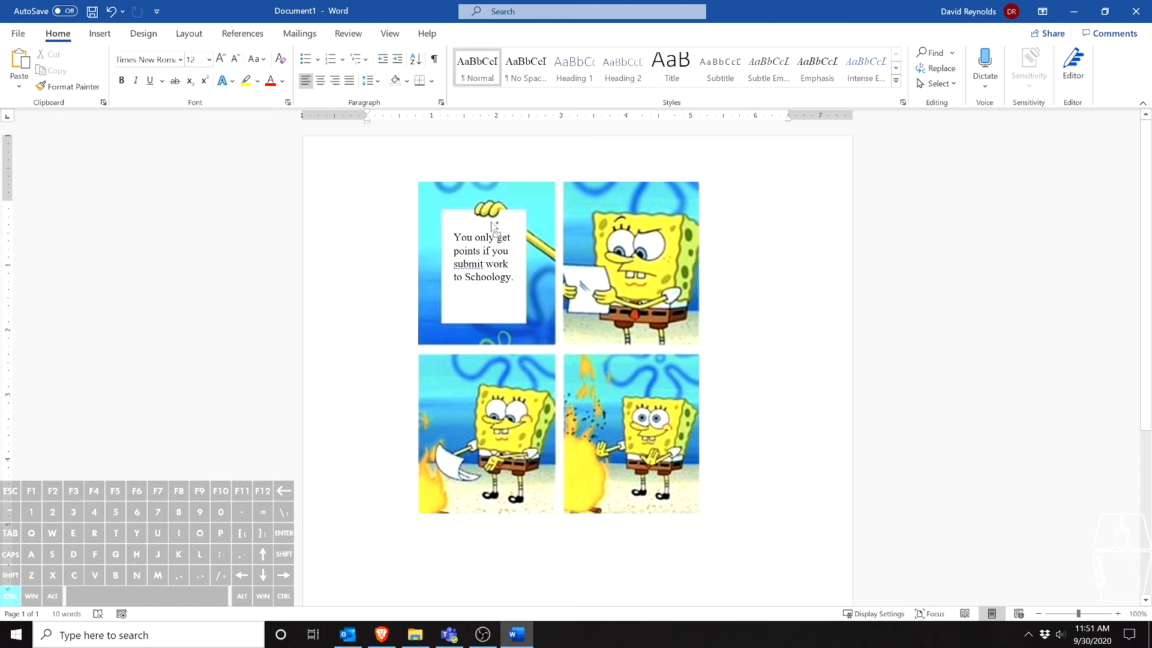
left_click(488, 231)
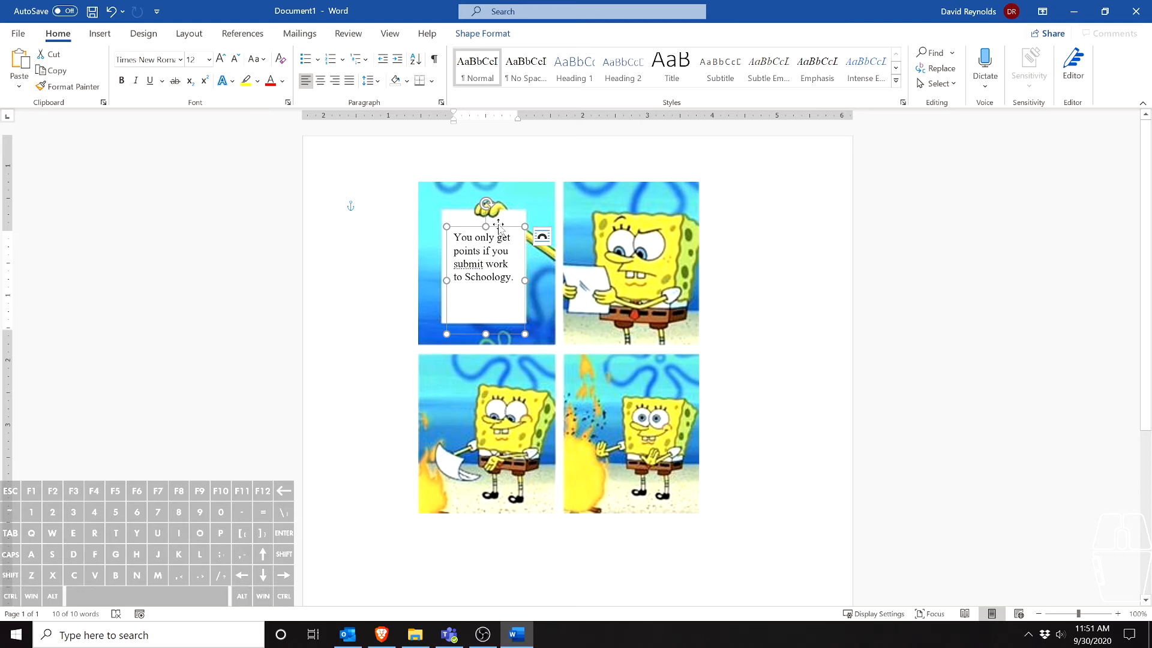
left_click(641, 224, "ctrl")
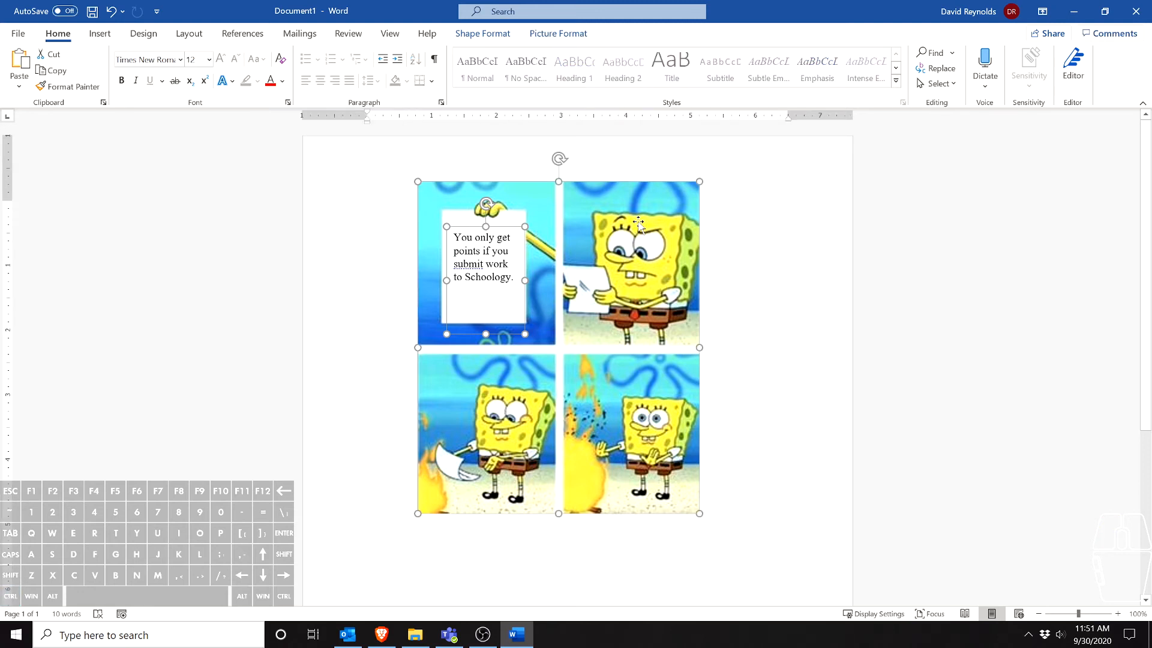
left_click_drag(637, 218, 680, 239)
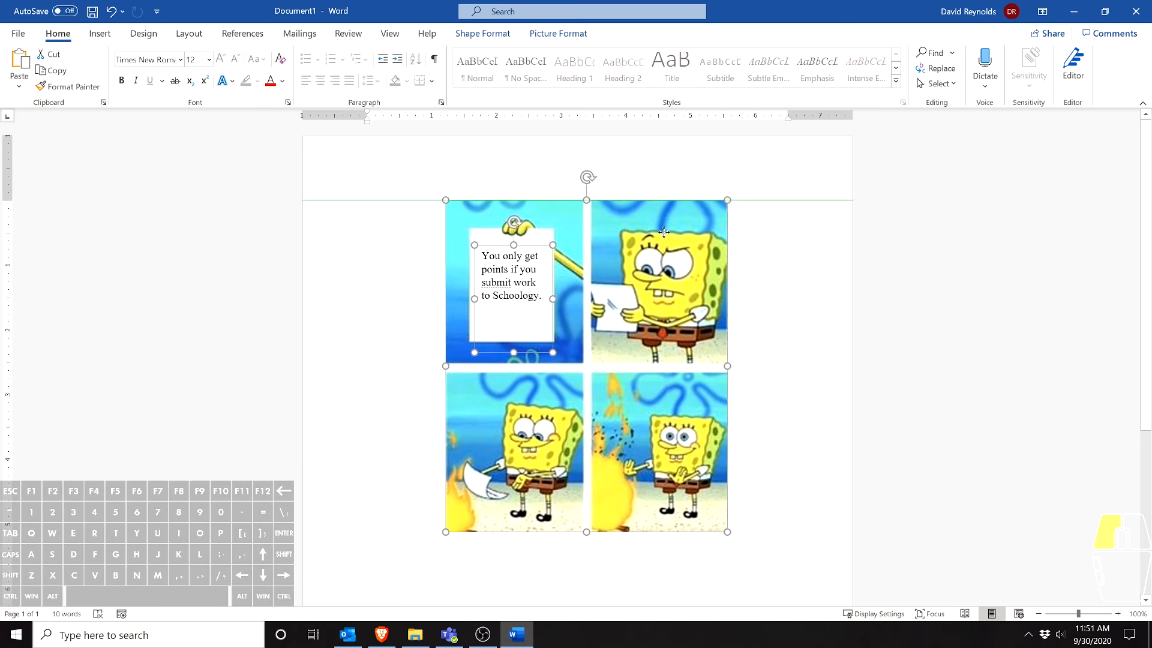
key("Escape")
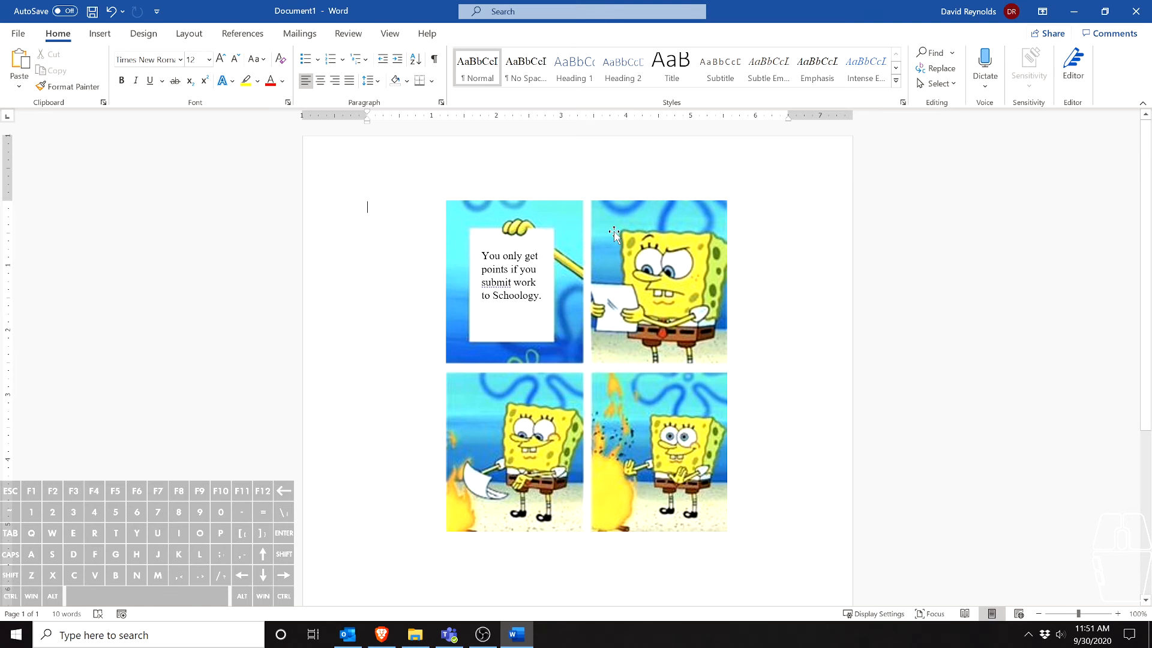
Draw a text box about 0.53" high and 1.88" wide across the top of the second panel
left_click(106, 32)
left_click(841, 73)
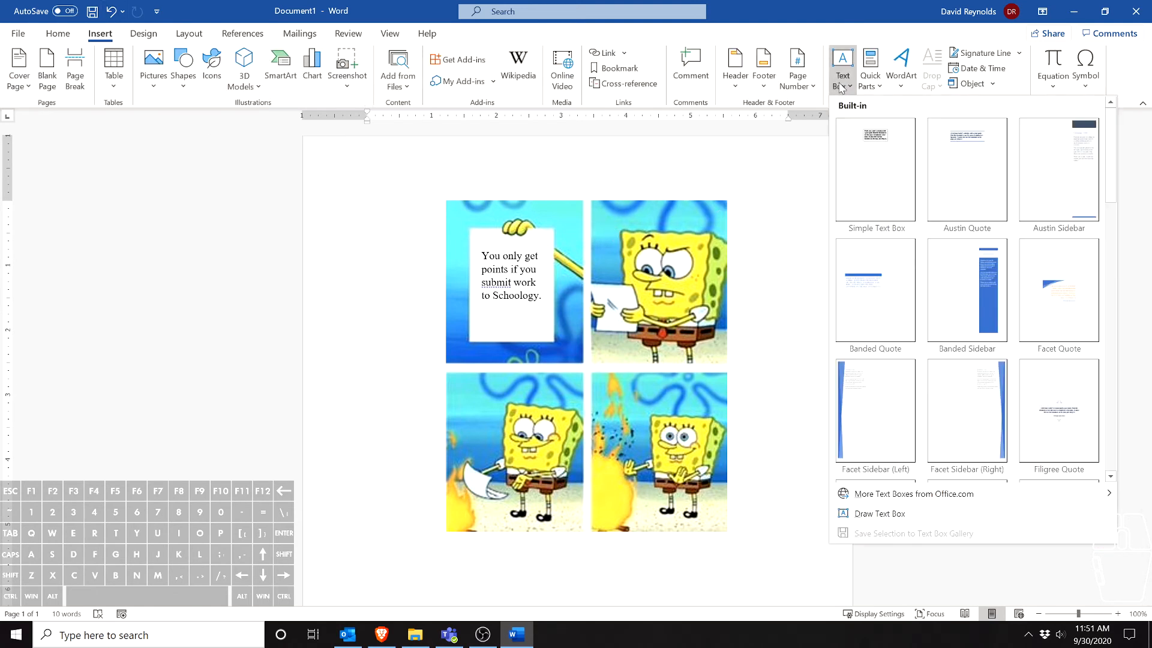
left_click(877, 513)
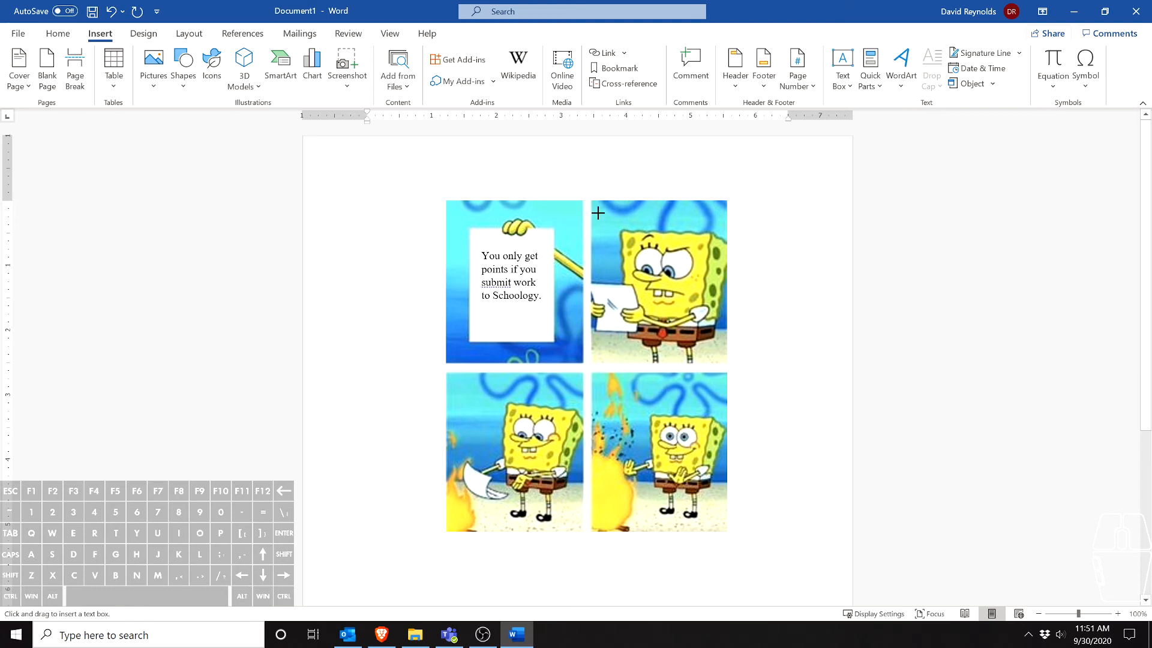
mouse_move(598, 212)
left_mouse_down()
mouse_move(666, 219)
mouse_move(721, 246)
left_mouse_up()
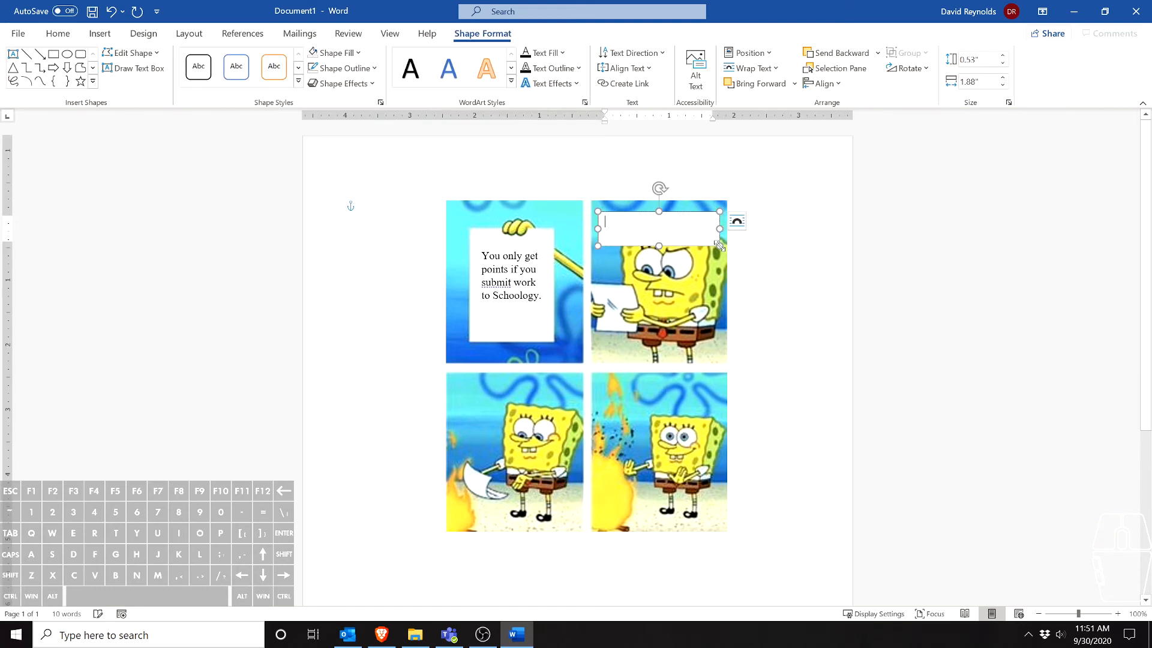
Remove the new text box's fill and outline and enter the caption "Text that goes on a picture"
left_click(348, 54)
left_click(366, 199)
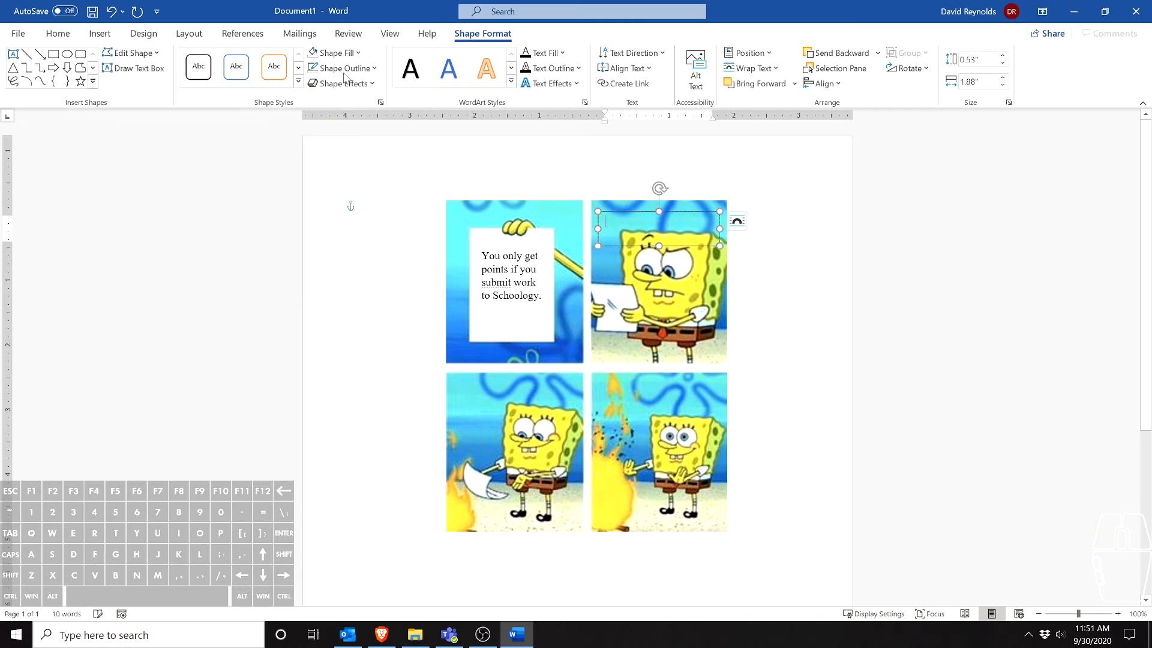
left_click(347, 68)
left_click(355, 226)
type("Text that goes on a picture")
left_click(764, 334)
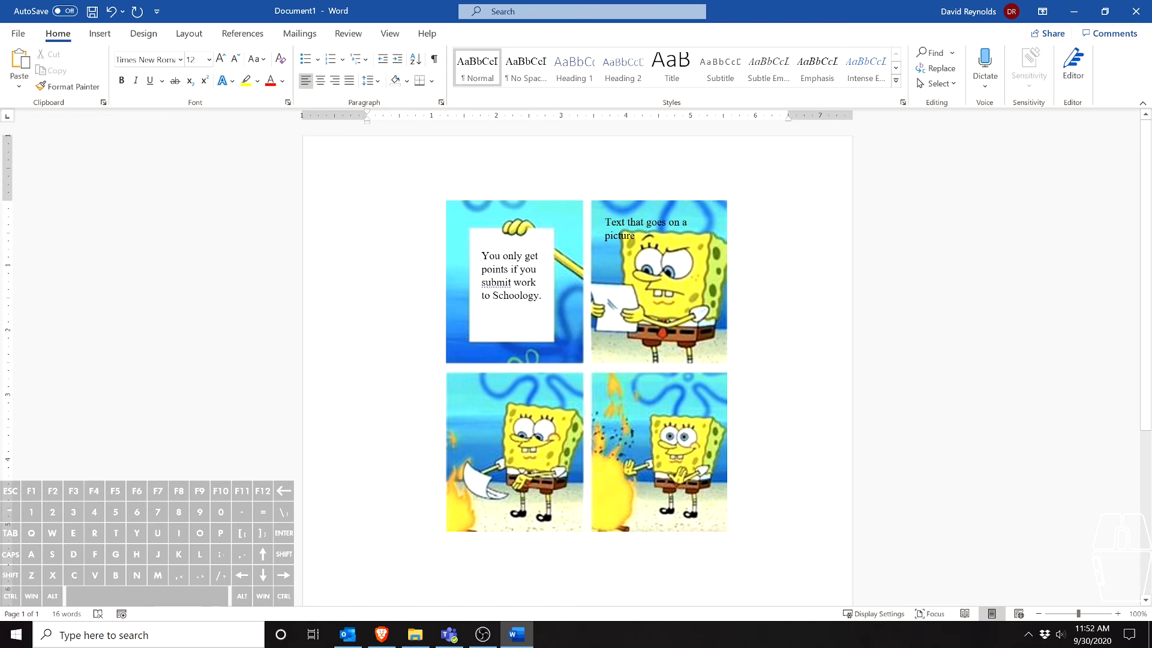
Shift the picture slightly to the right beneath the two text boxes
left_click(679, 201)
left_click_drag(679, 201, 689, 217)
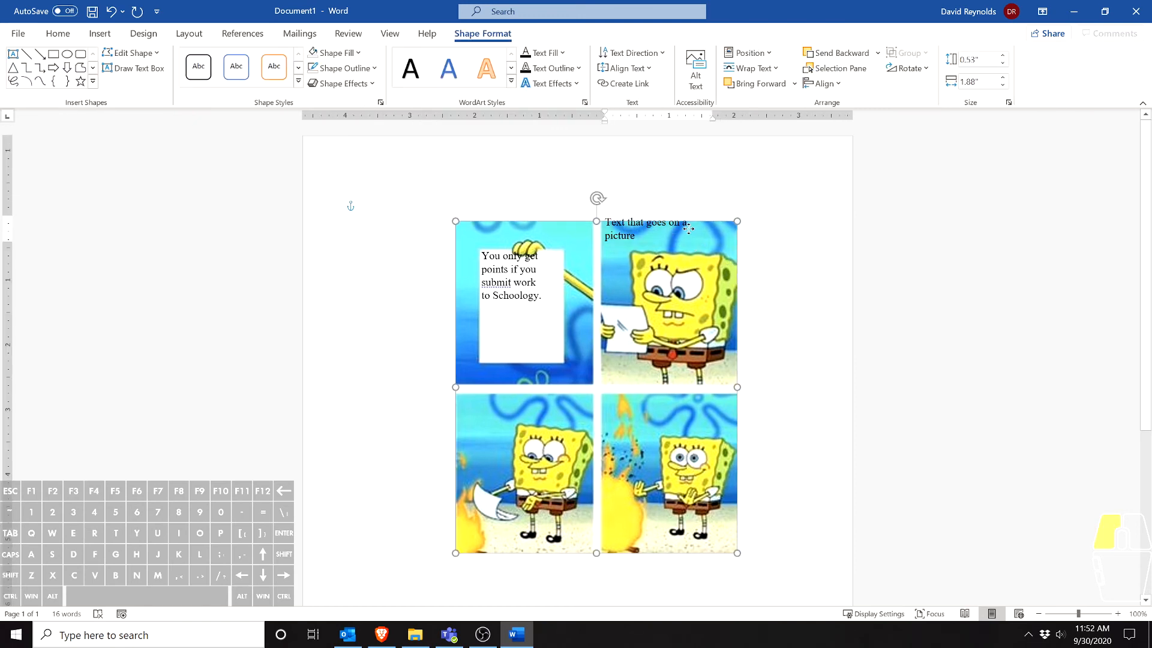
key("ctrl+z")
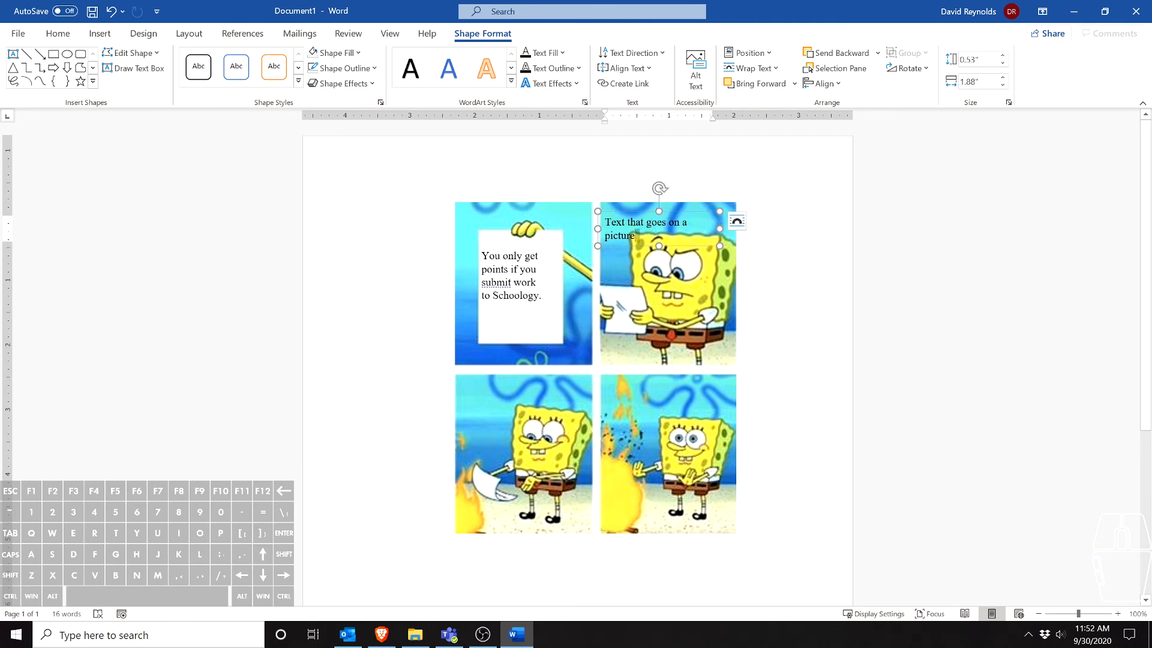
Set the font of the entire second-panel caption to Impact
key("ctrl+a")
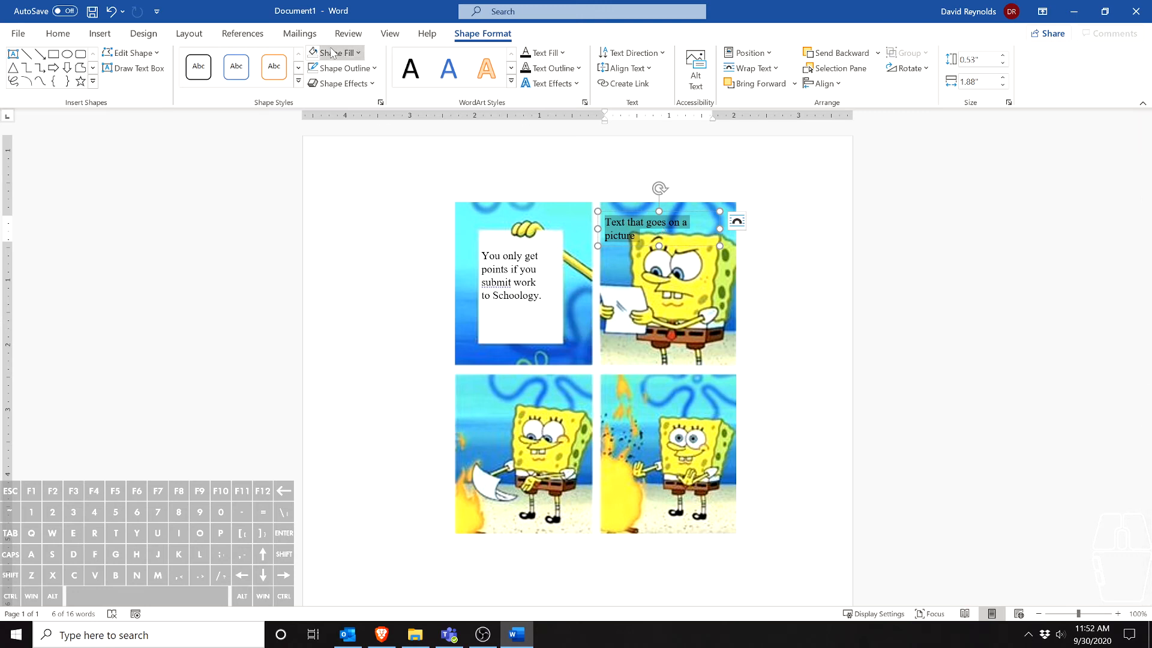
left_click(57, 35)
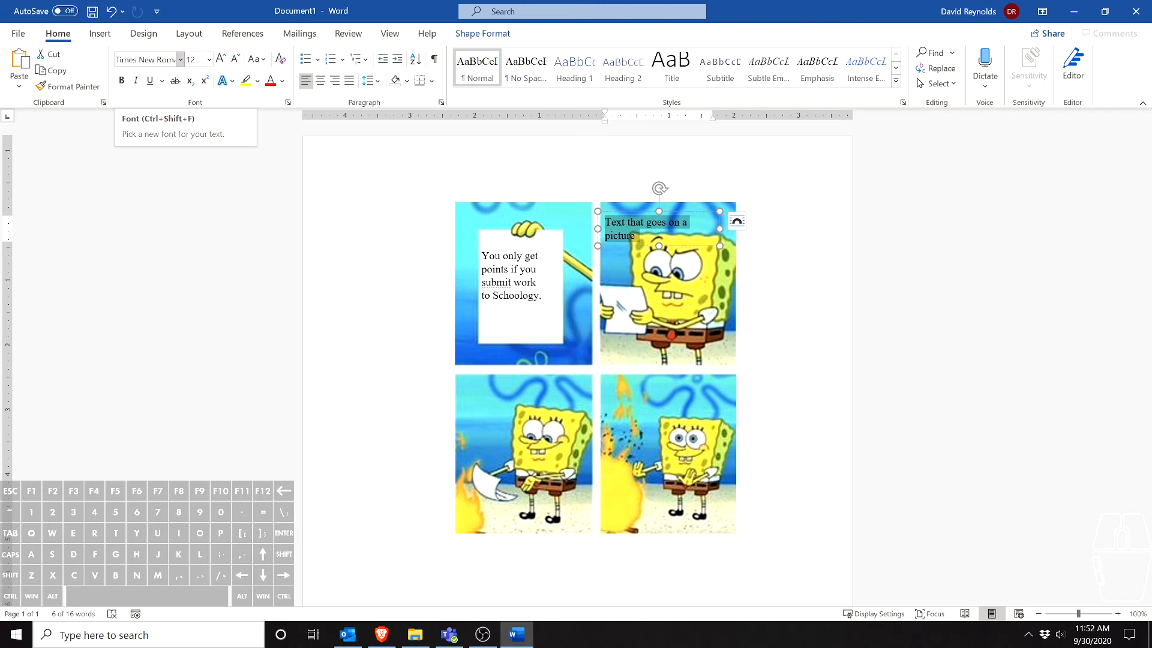
left_click(180, 60)
type("Impa")
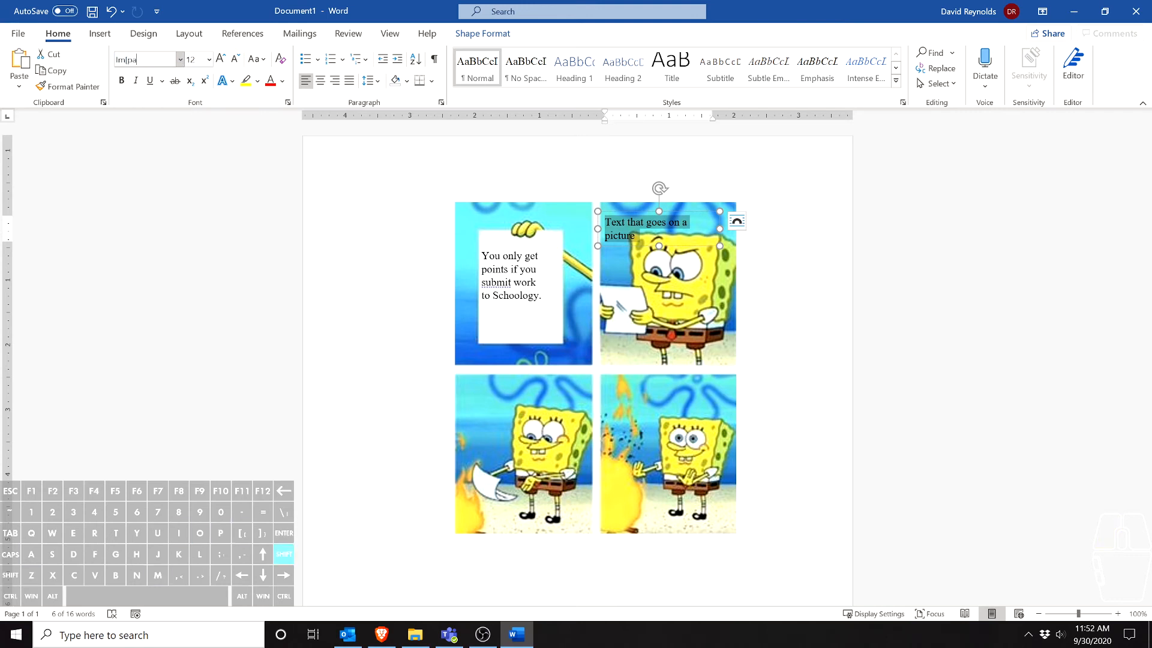
type("pa")
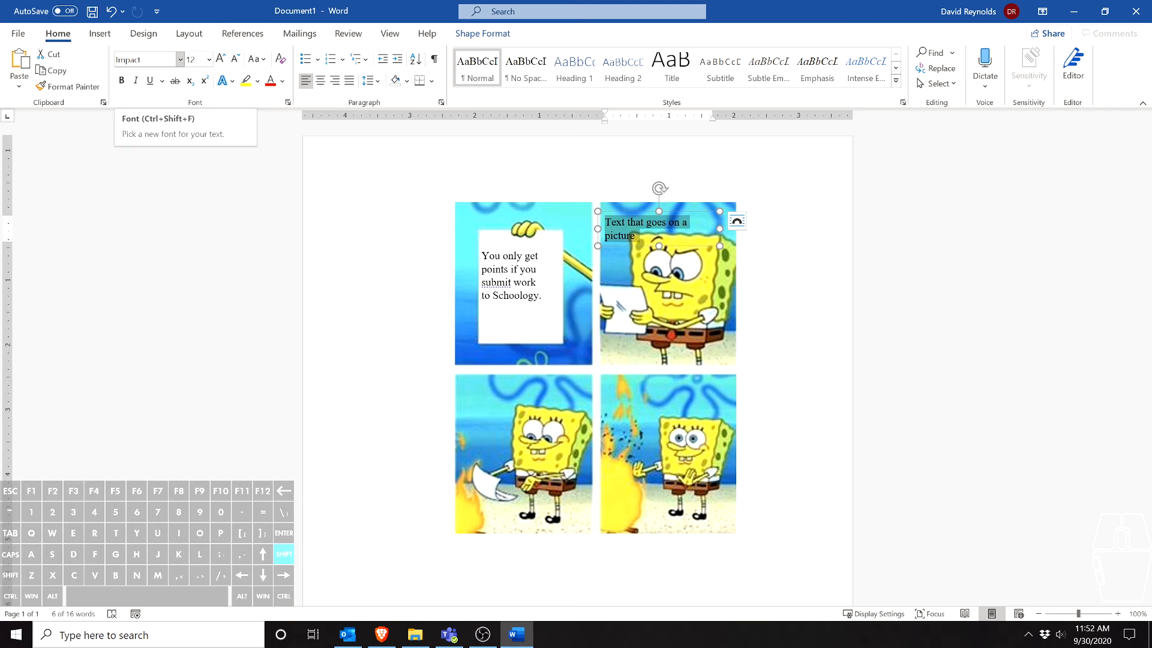
key("Return")
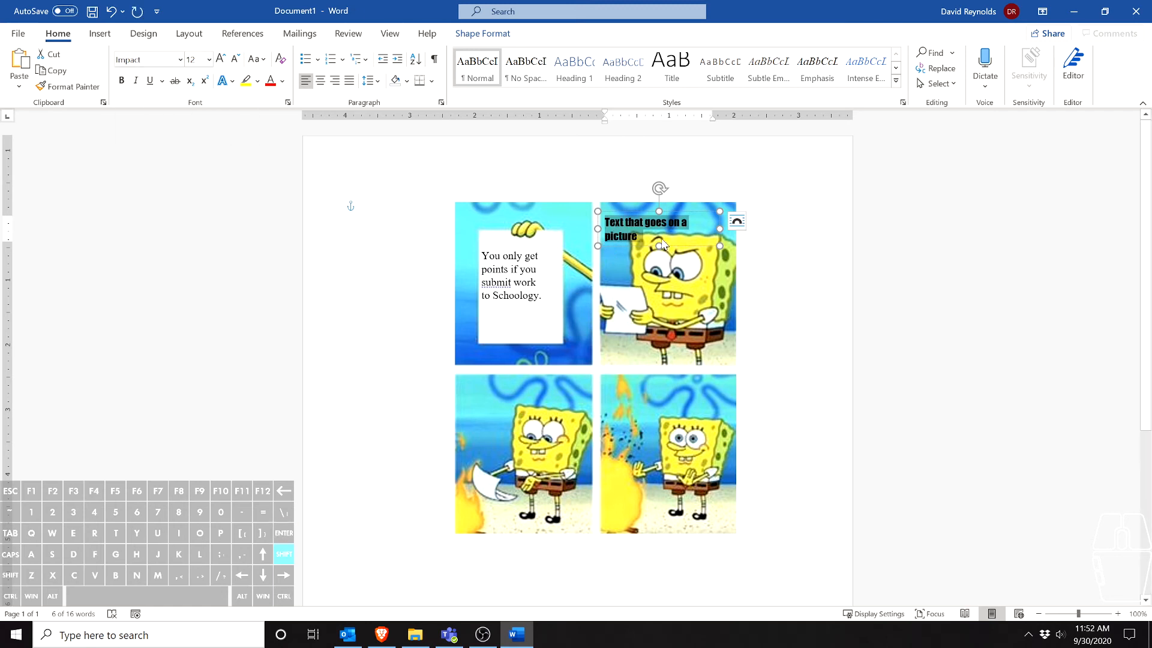
Give the second-panel caption a white text fill and a black text outline
triple_click(695, 236)
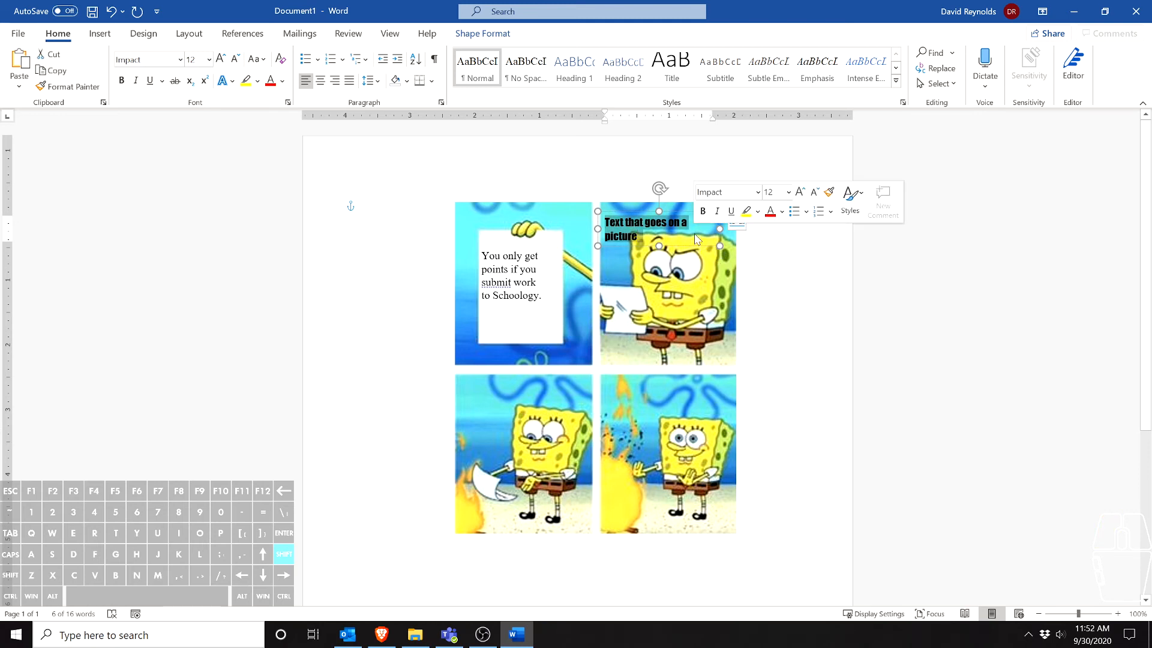
left_click(485, 34)
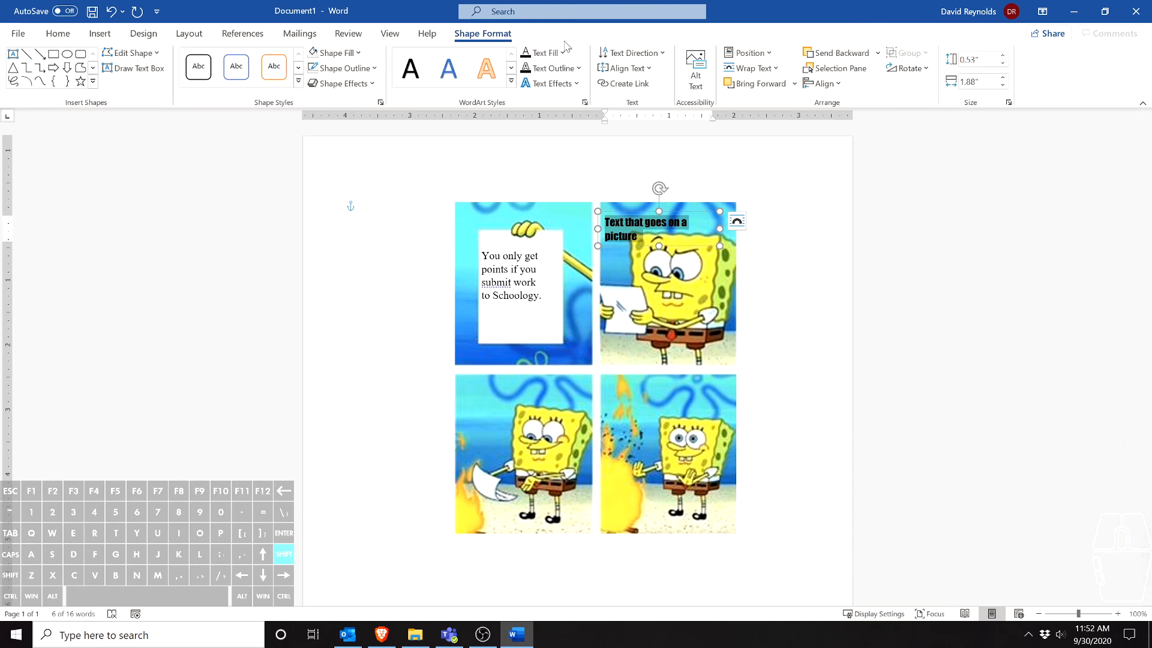
left_click(544, 56)
left_click(527, 108)
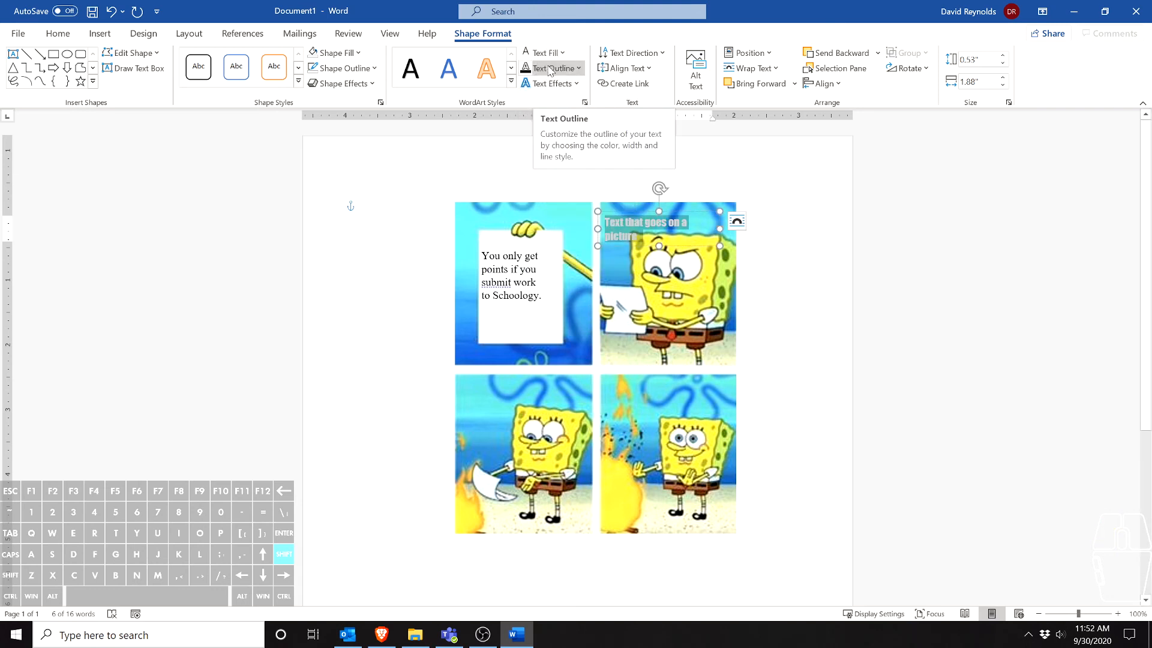
left_click(550, 71)
left_click(538, 124)
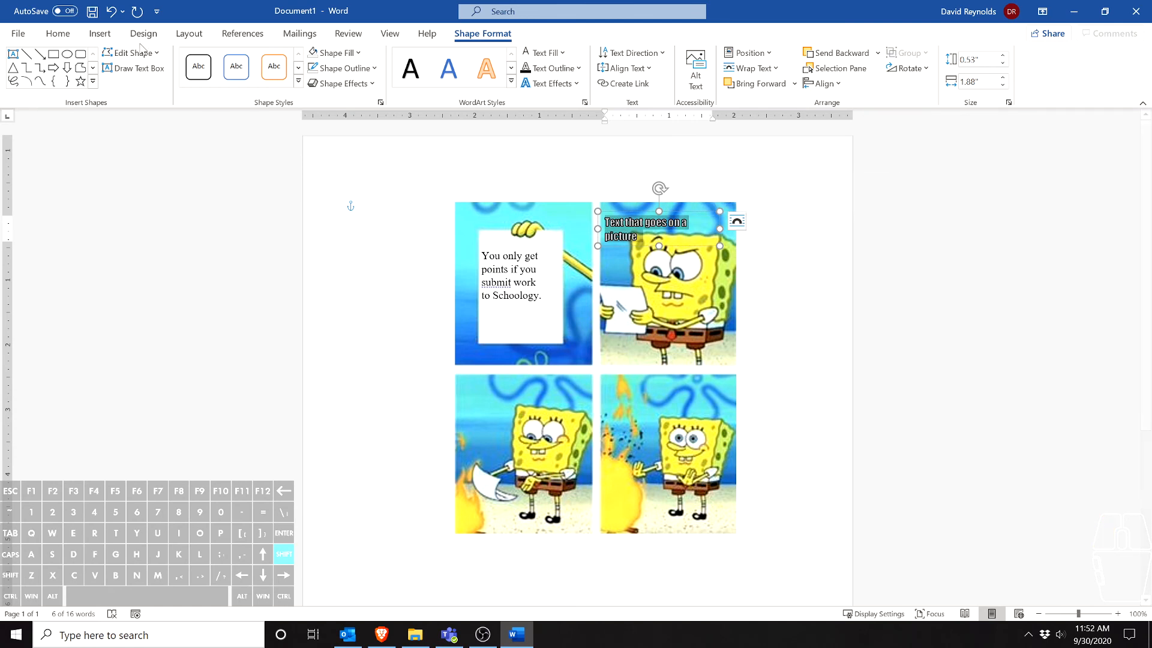
Set the second-panel caption's font size to 30 and extend its text box downward to fit all the text
left_click(58, 34)
left_click(189, 60)
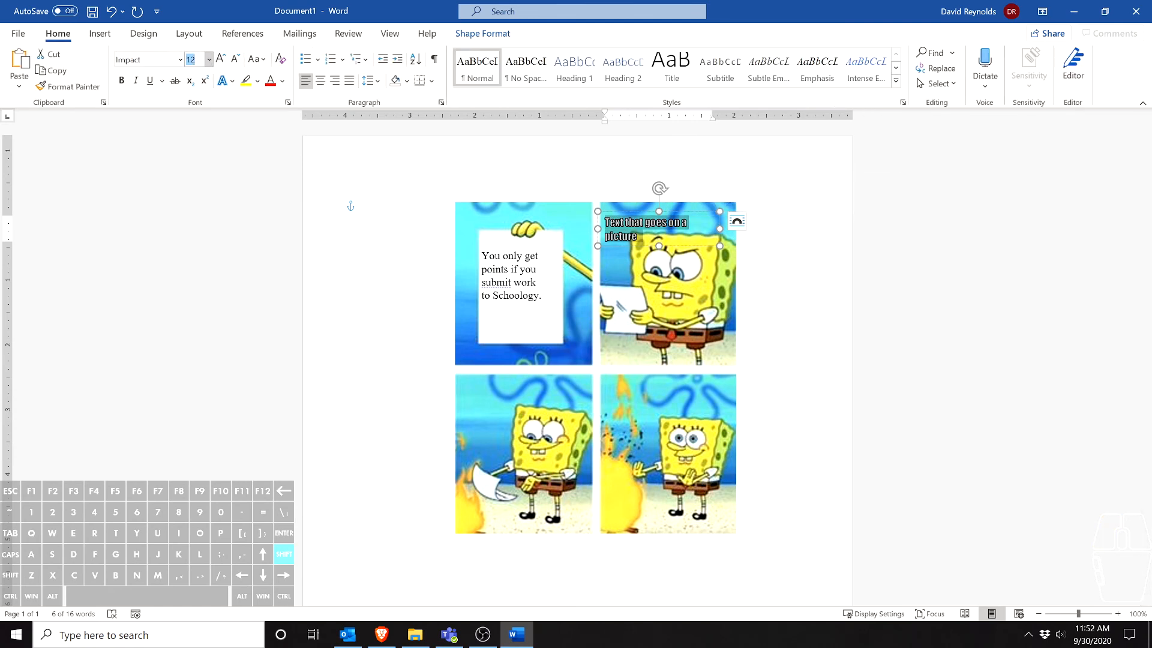
type("30")
key("Return")
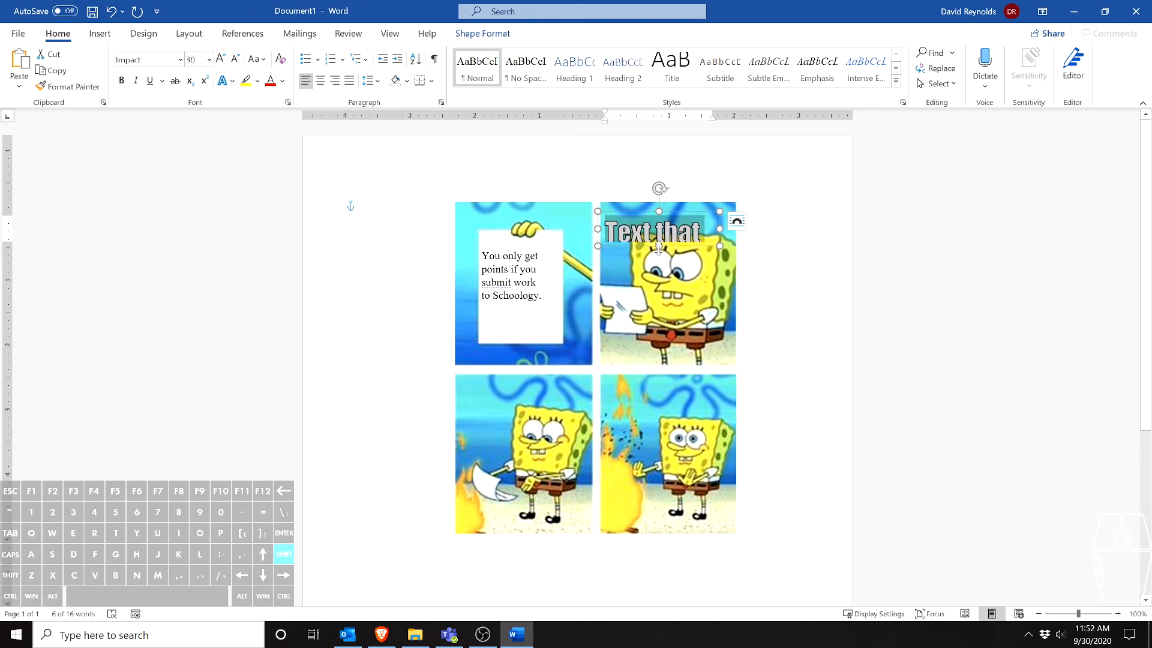
left_click_drag(659, 248, 659, 331)
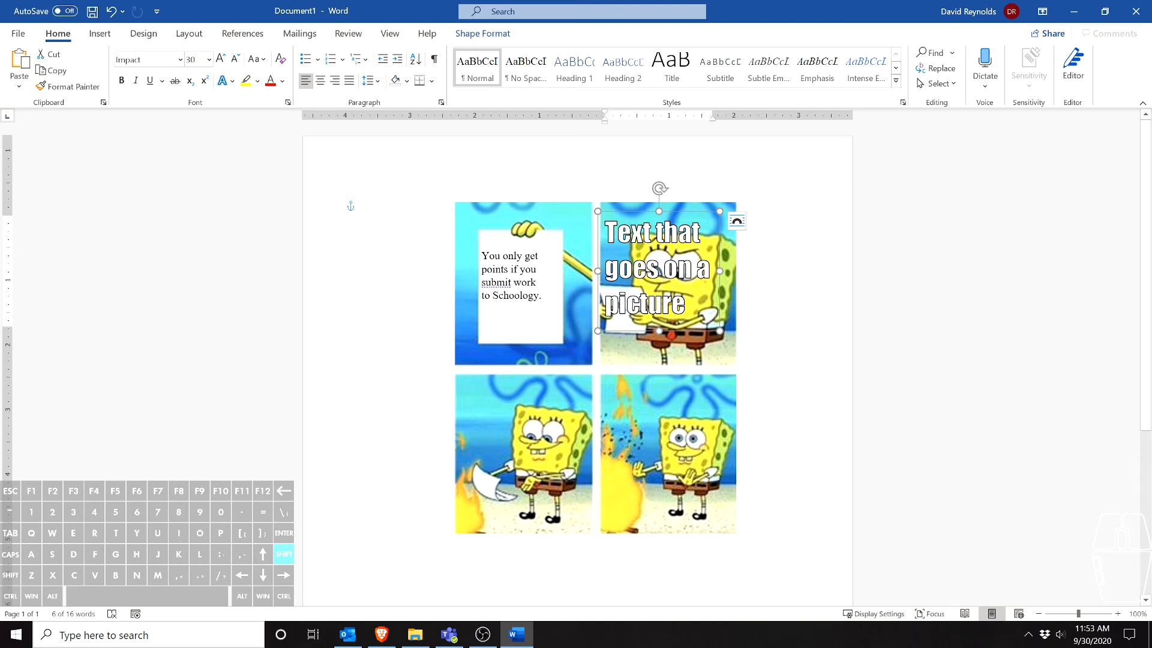
Examine the two captions over the picture and review the options for inserting pictures from the device and text boxes
left_click(528, 282)
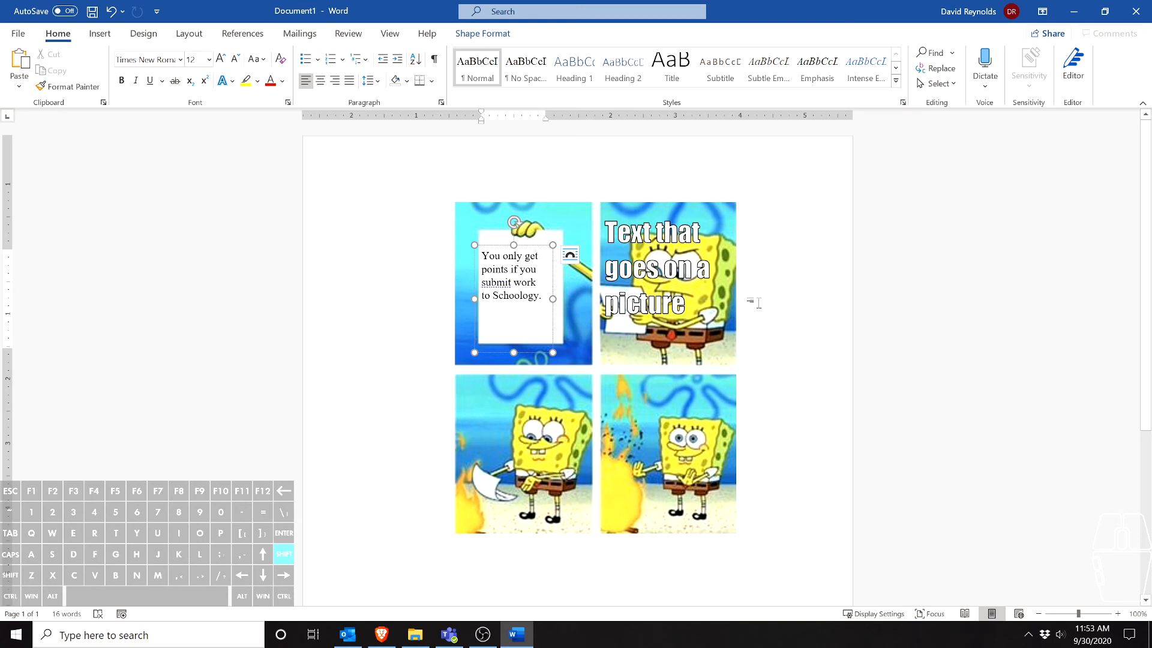
left_click(686, 306)
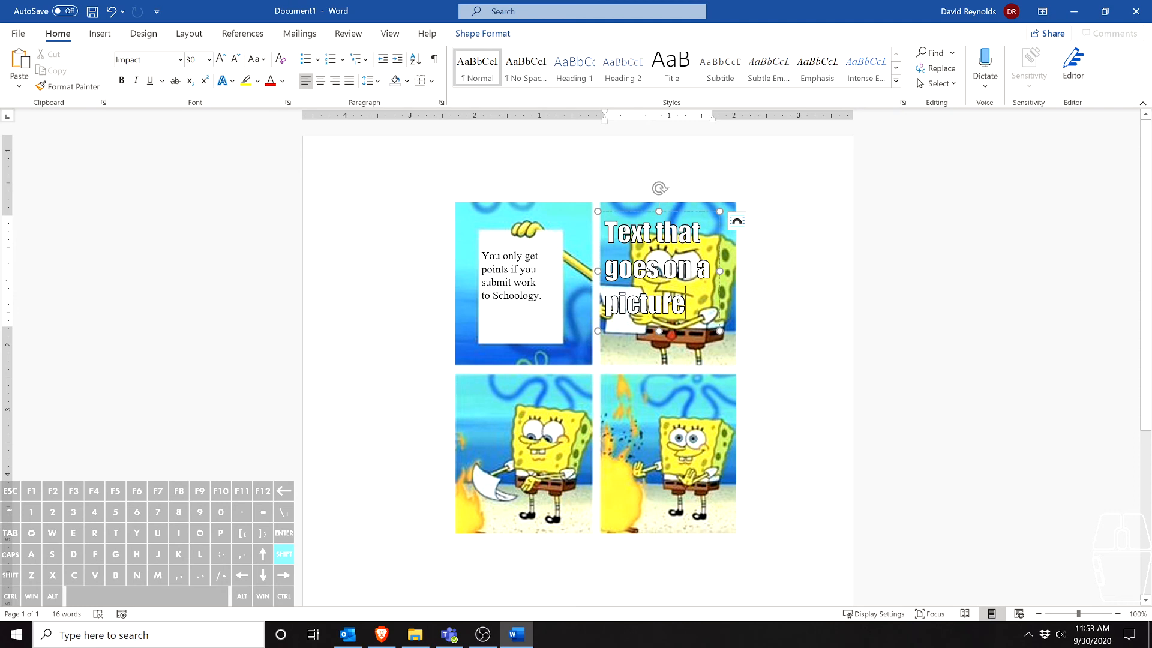
left_click(793, 257)
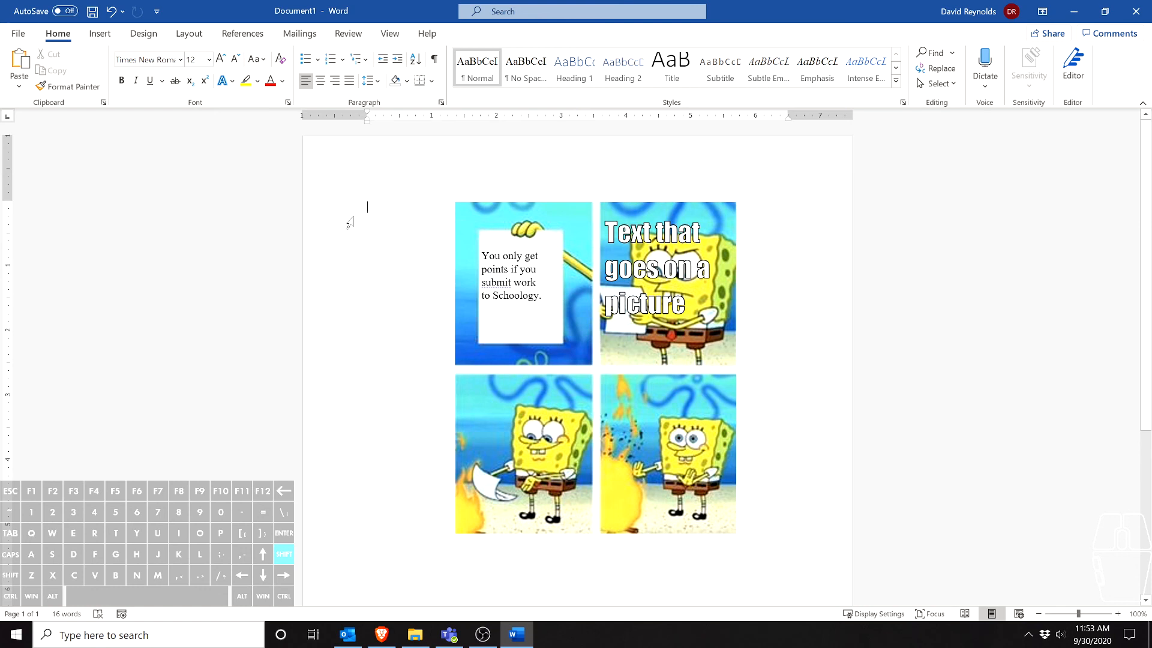
left_click(100, 34)
left_click(154, 69)
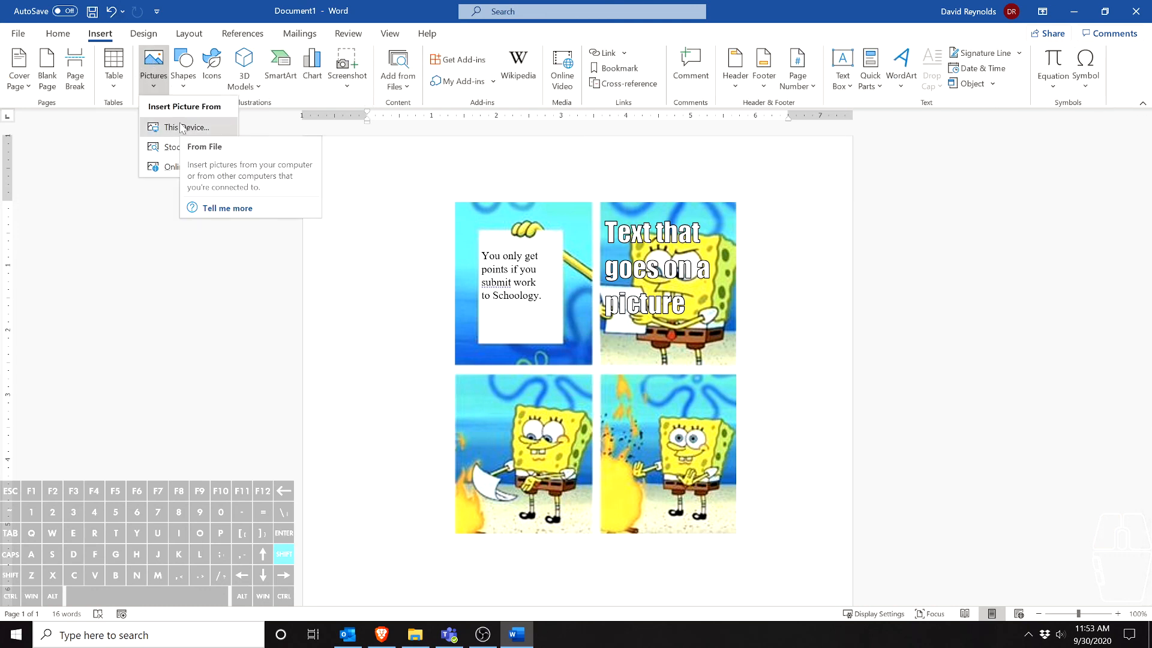
left_click(398, 236)
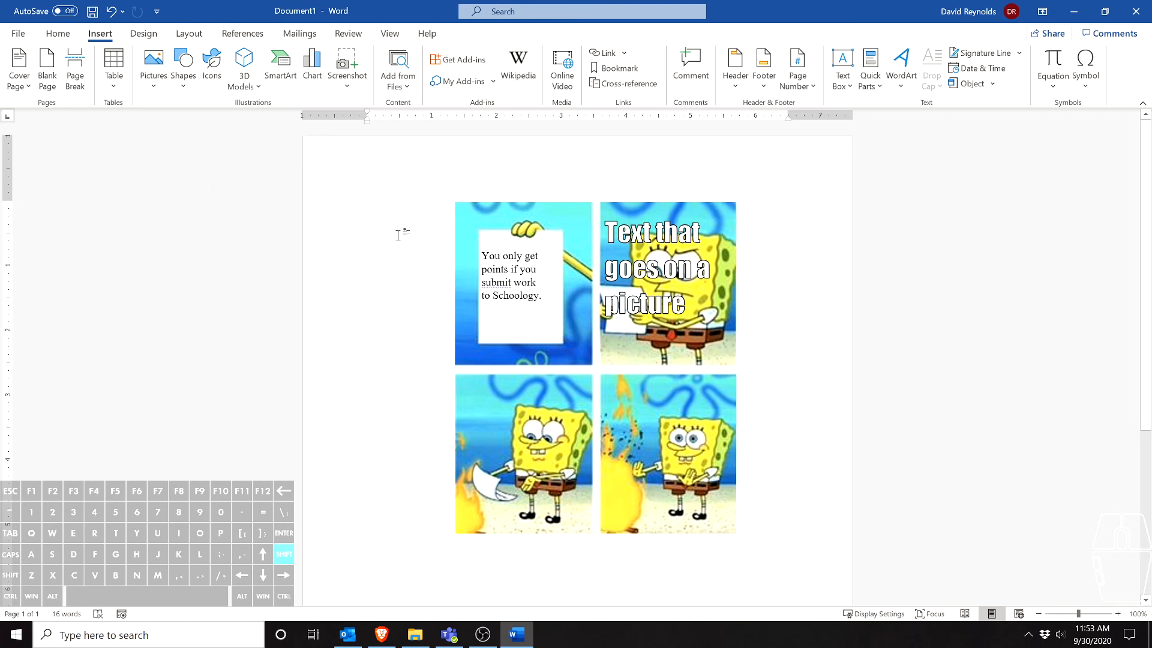
left_click(848, 90)
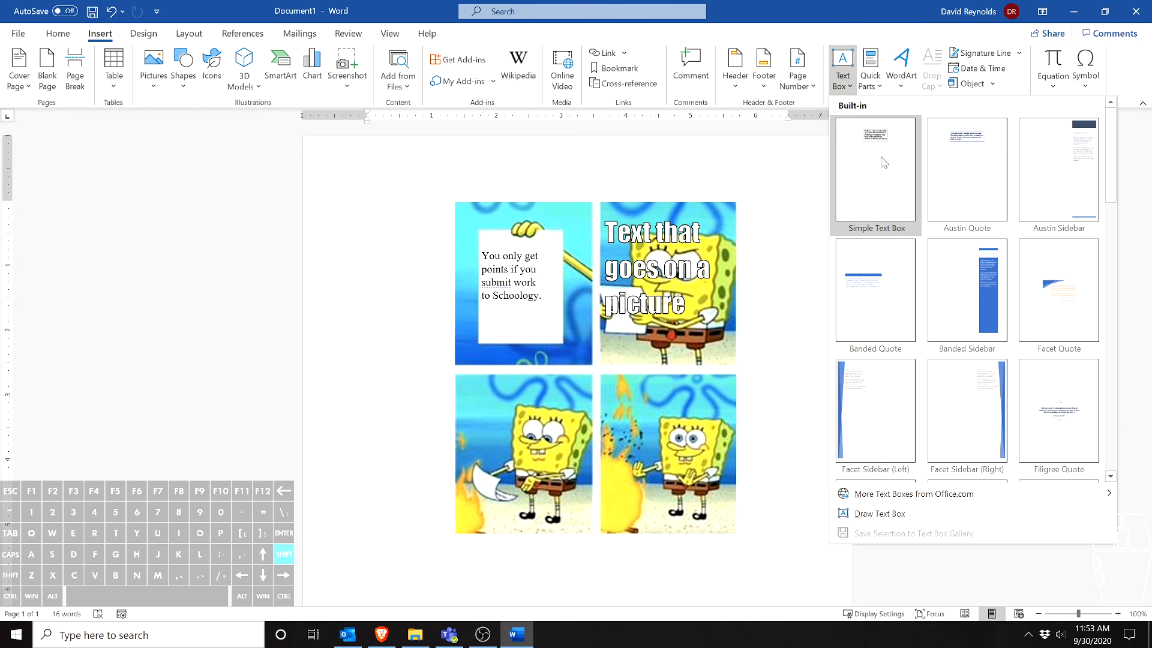
left_click(887, 511)
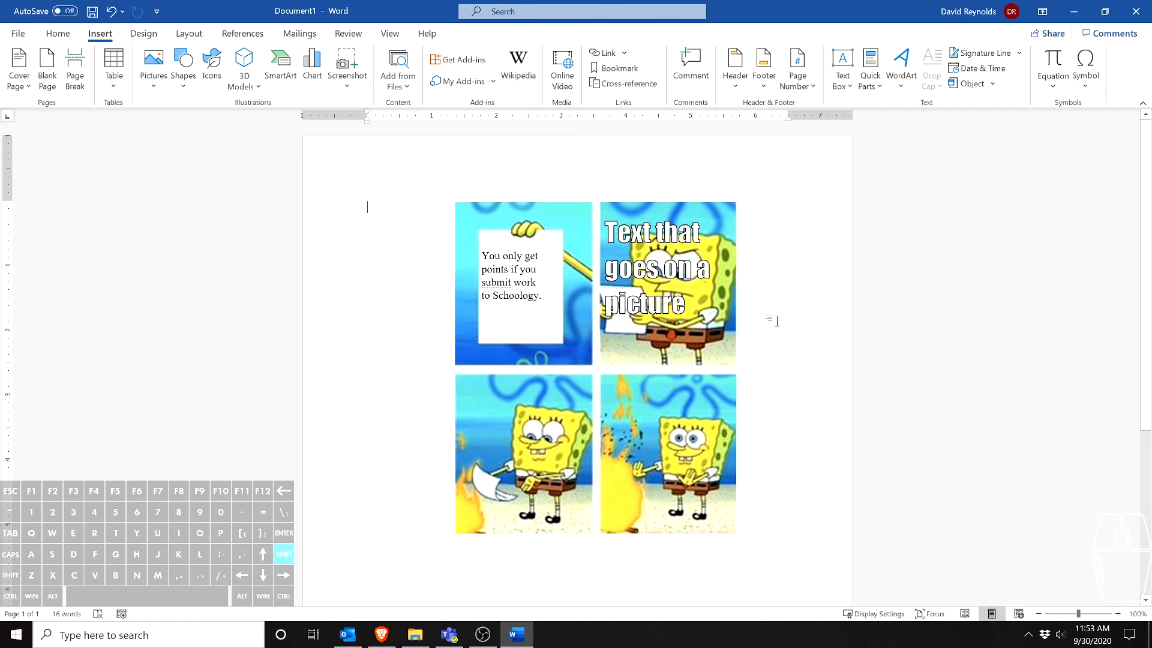
Review the picture's text wrapping options and the first-panel text box's shape fill and outline options
left_click(697, 337)
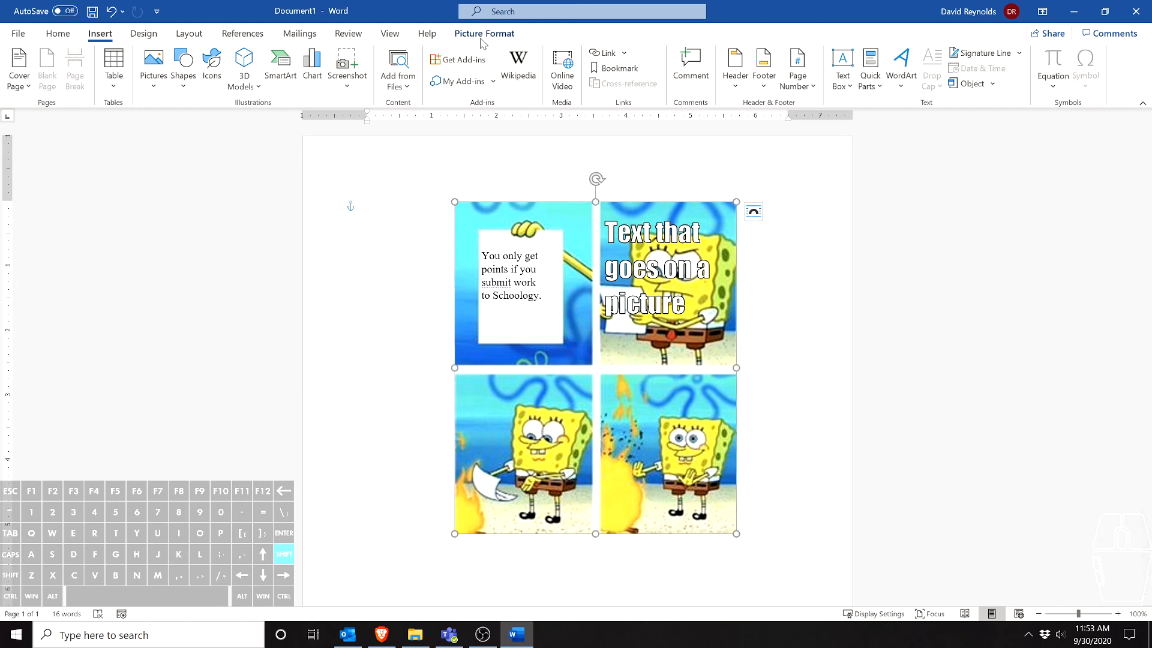
left_click(541, 271)
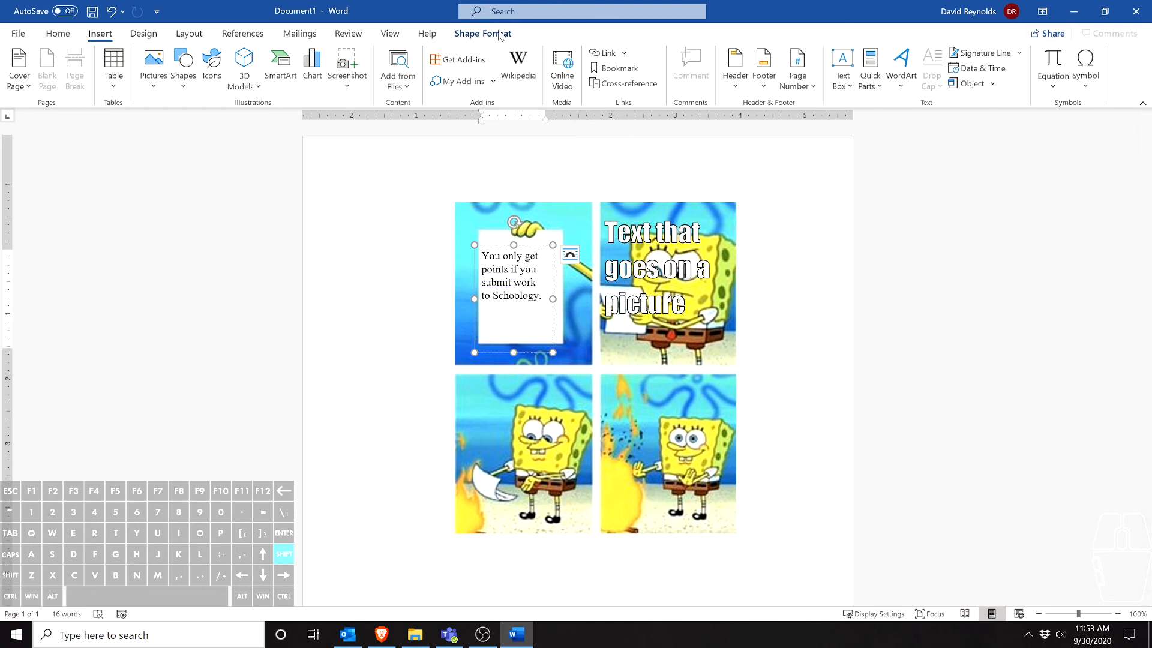
left_click(727, 219)
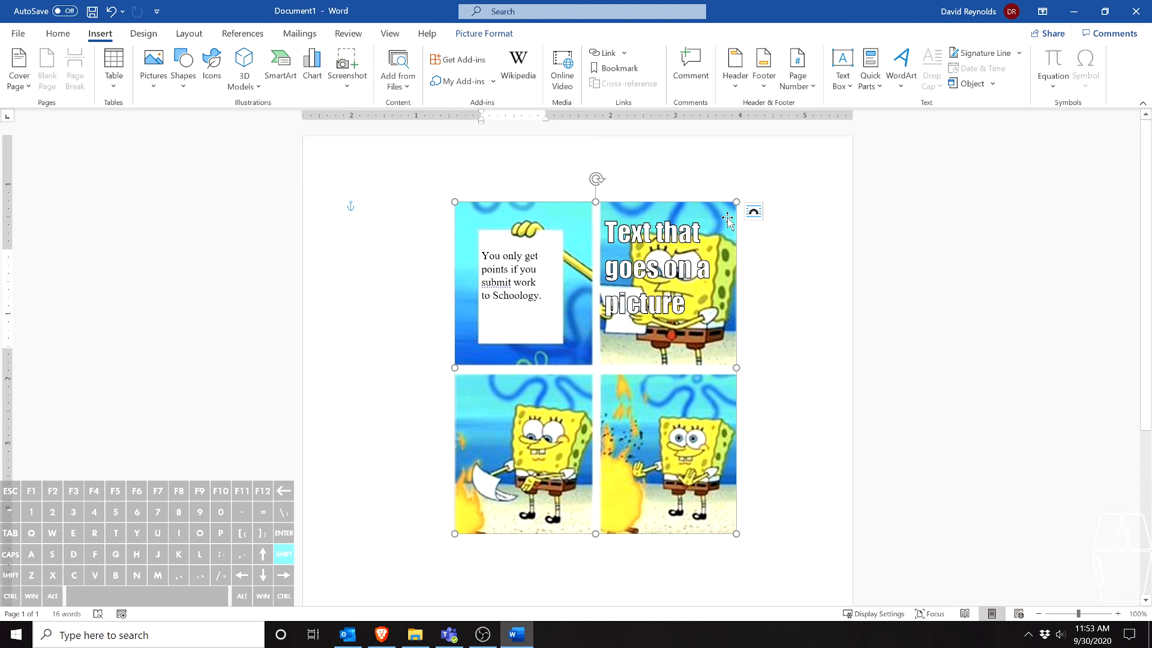
left_click(484, 34)
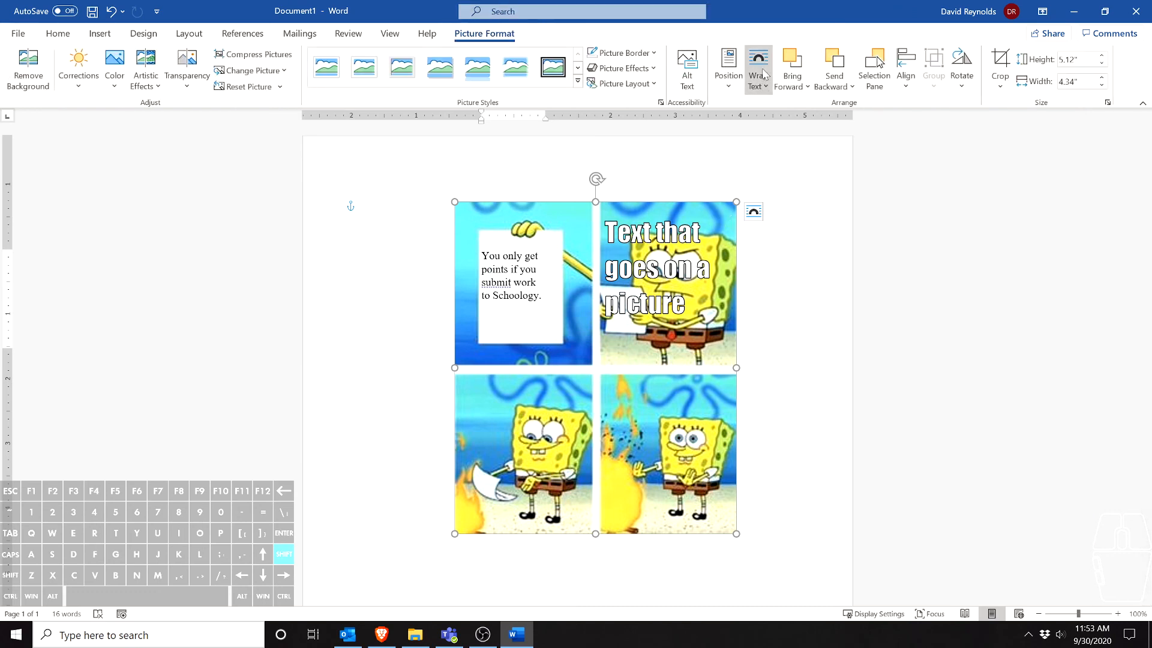
left_click(754, 212)
left_click(820, 340)
left_click(515, 318)
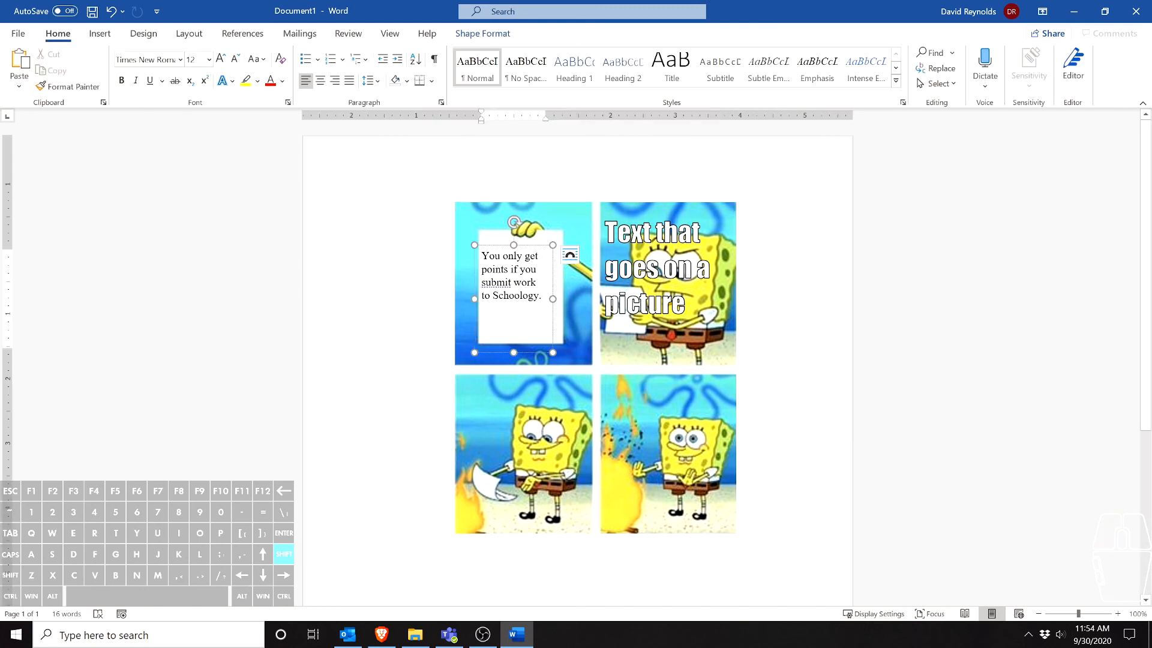
left_click(541, 245)
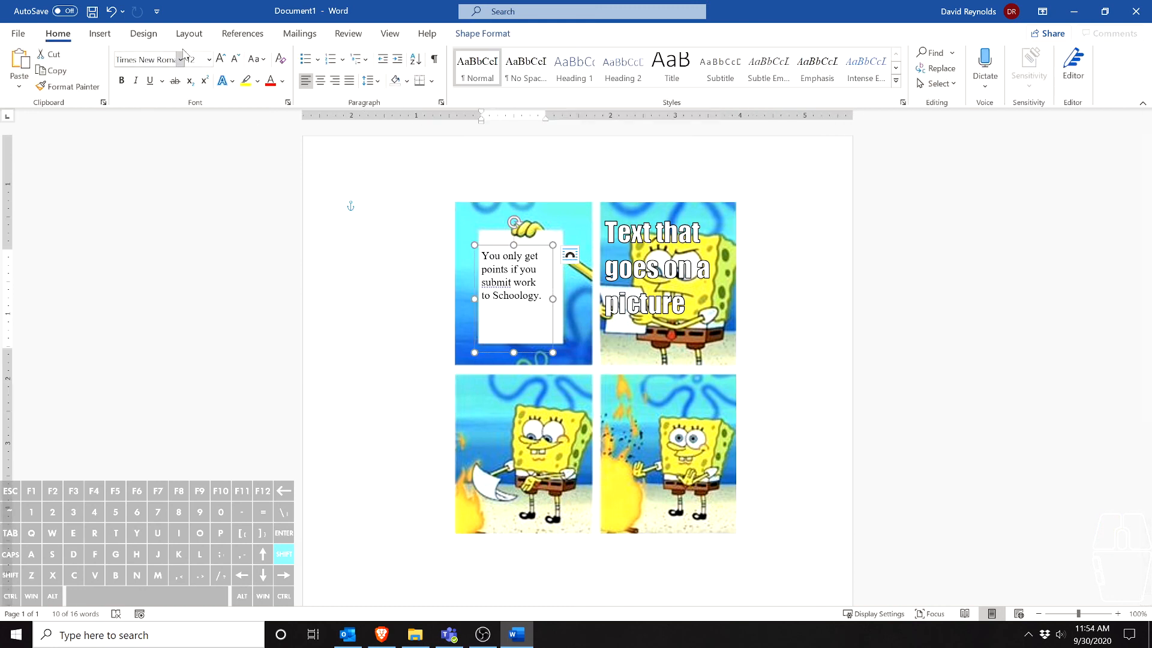
left_click(483, 34)
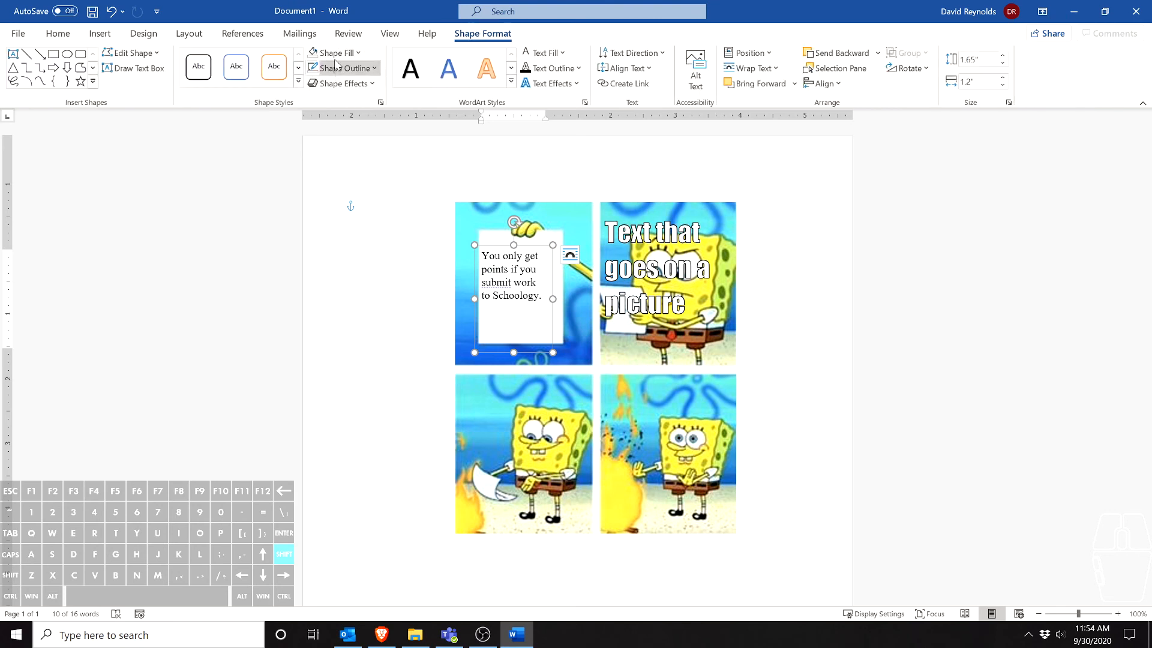